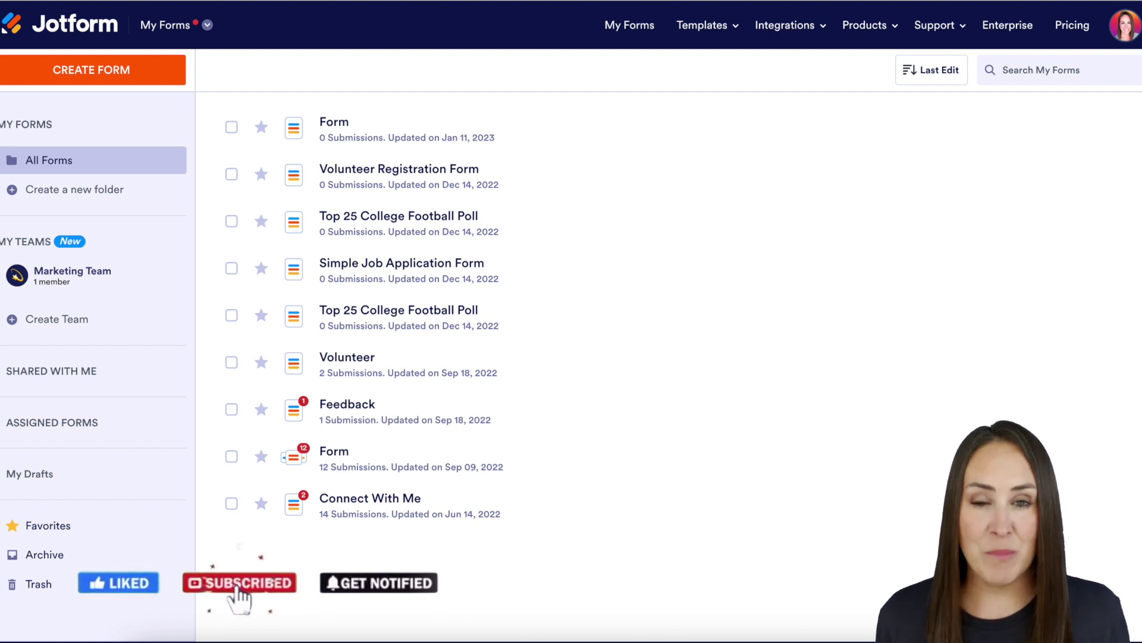
- Open the Jotform product switcher from the My Forms header menu
left_click(197, 29)
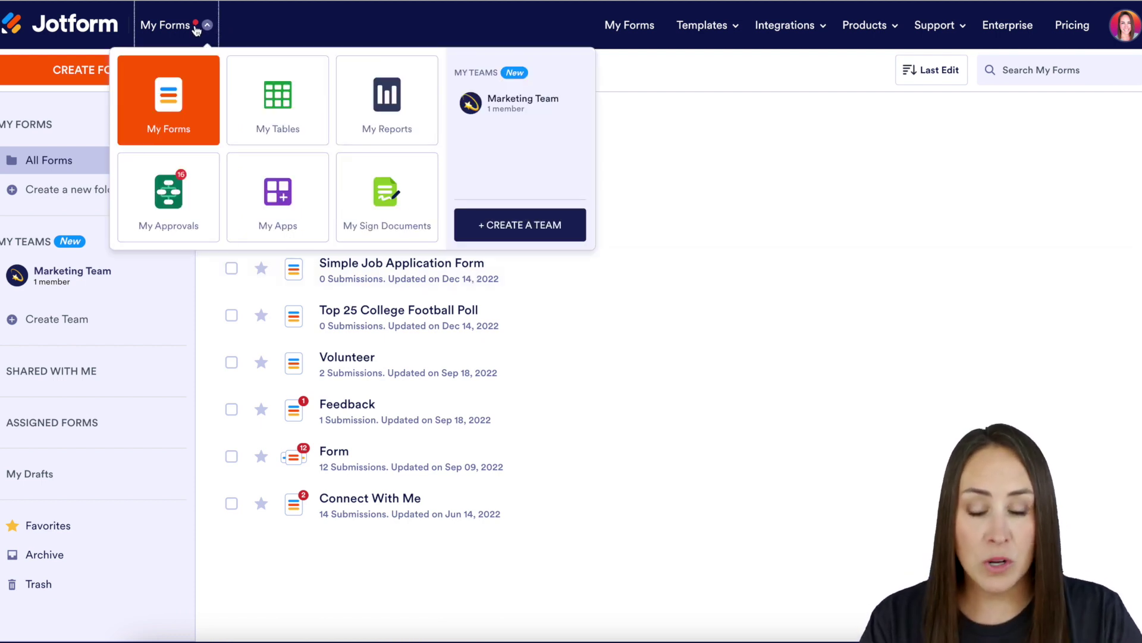
- Go to My Sign Documents, create a new sign document, and choose to start from a template
left_click(399, 205)
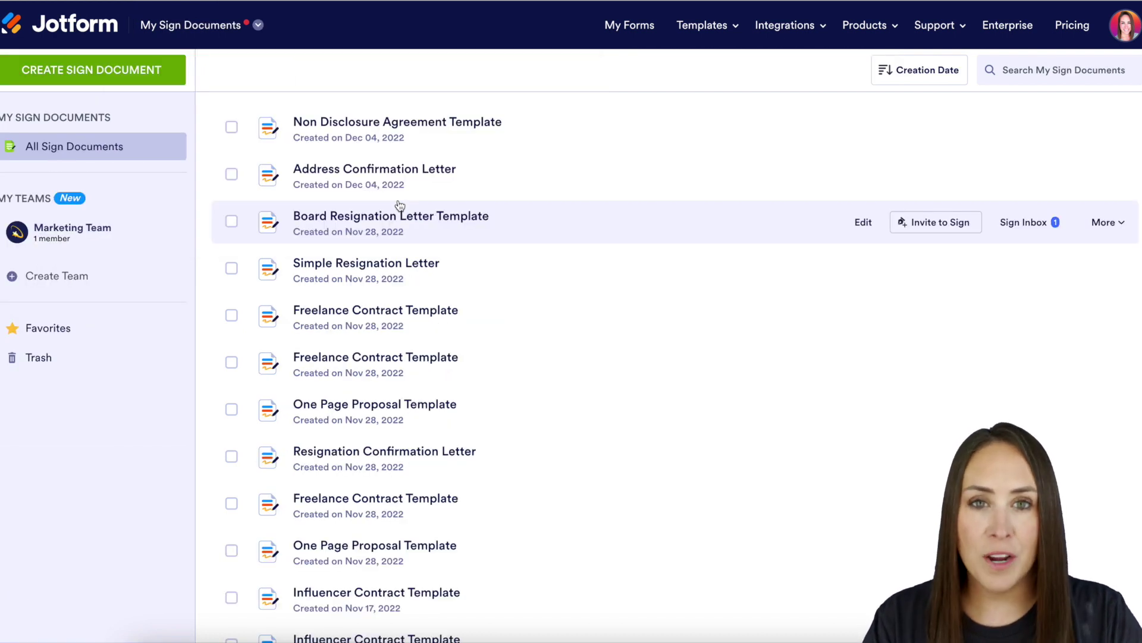
left_click(143, 70)
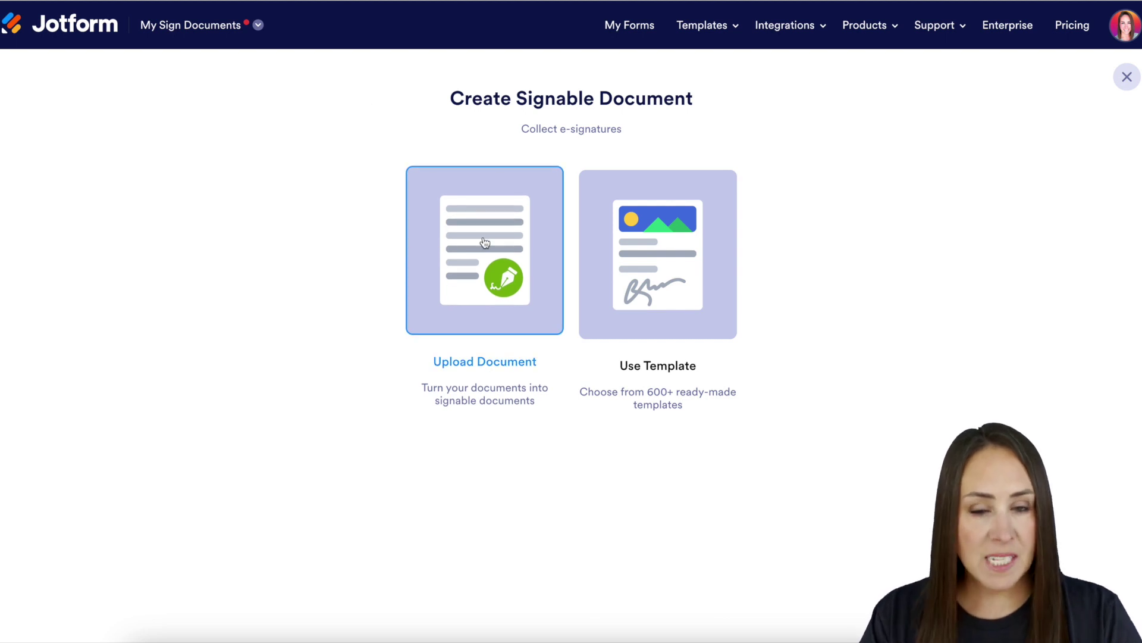
left_click(669, 241)
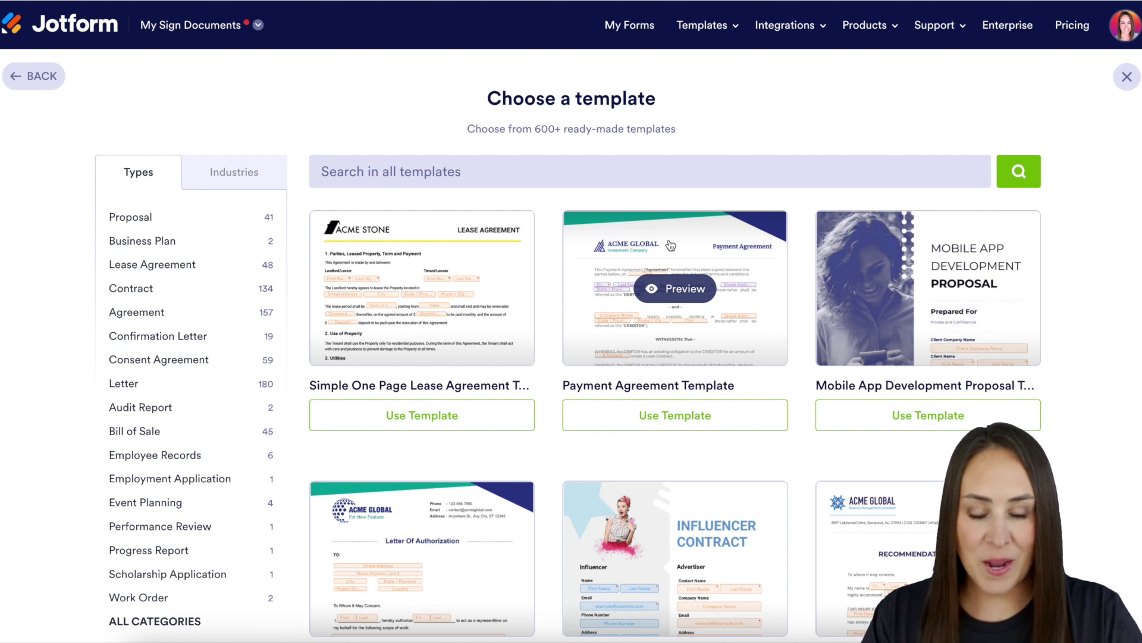
- Use the Simple One Page Lease Agreement Template for the new sign document
left_click(398, 420)
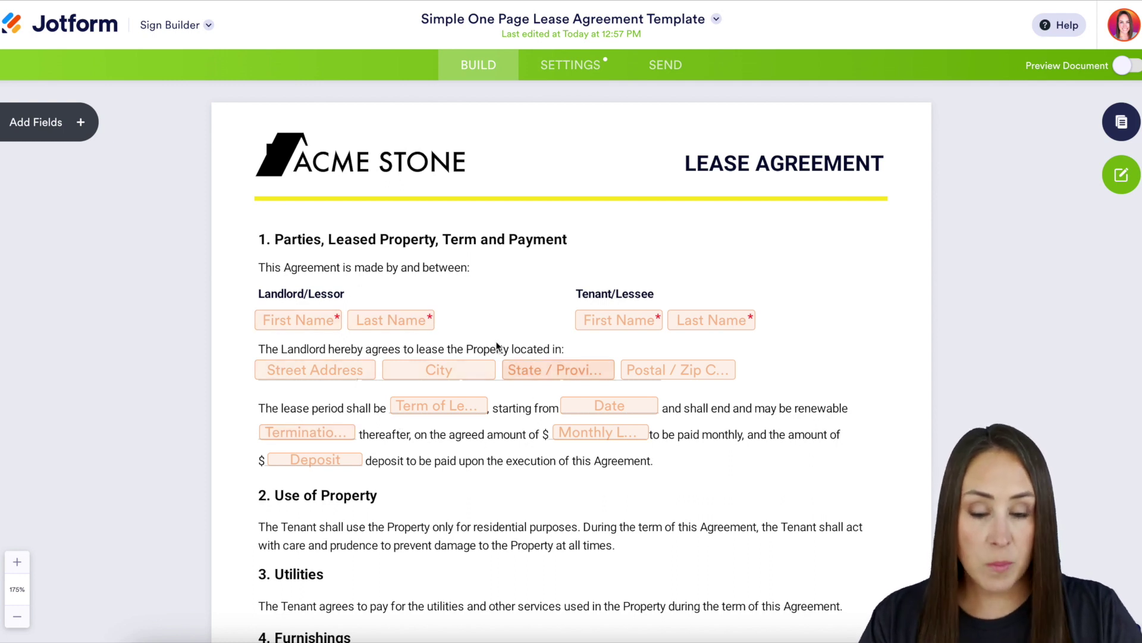
scroll(496, 345, "down", 8)
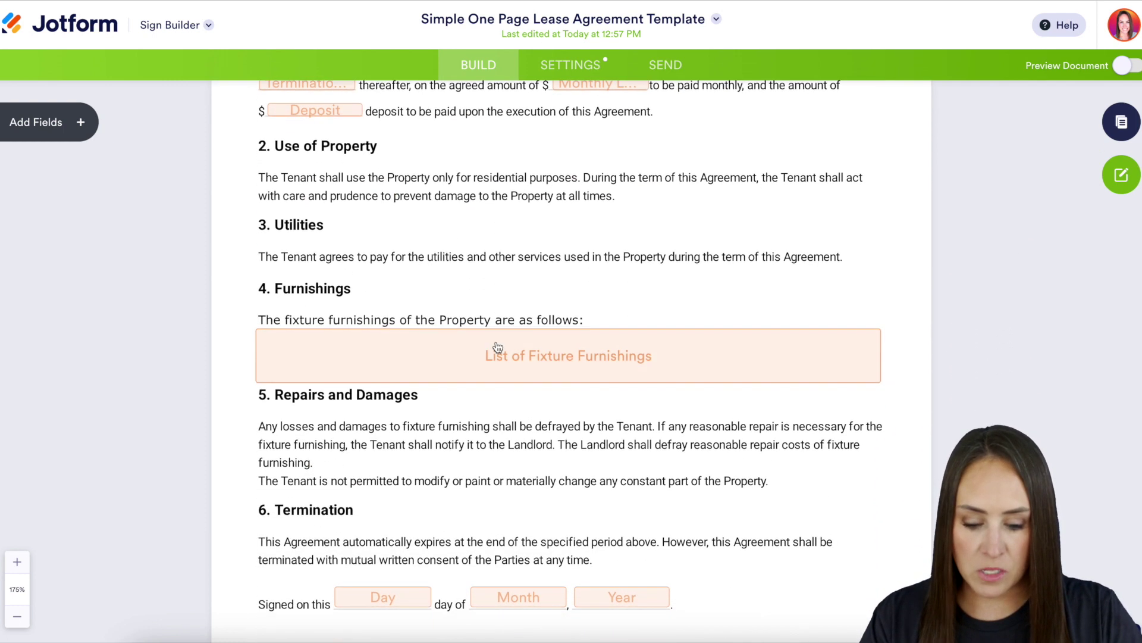
scroll(497, 346, "down", 1)
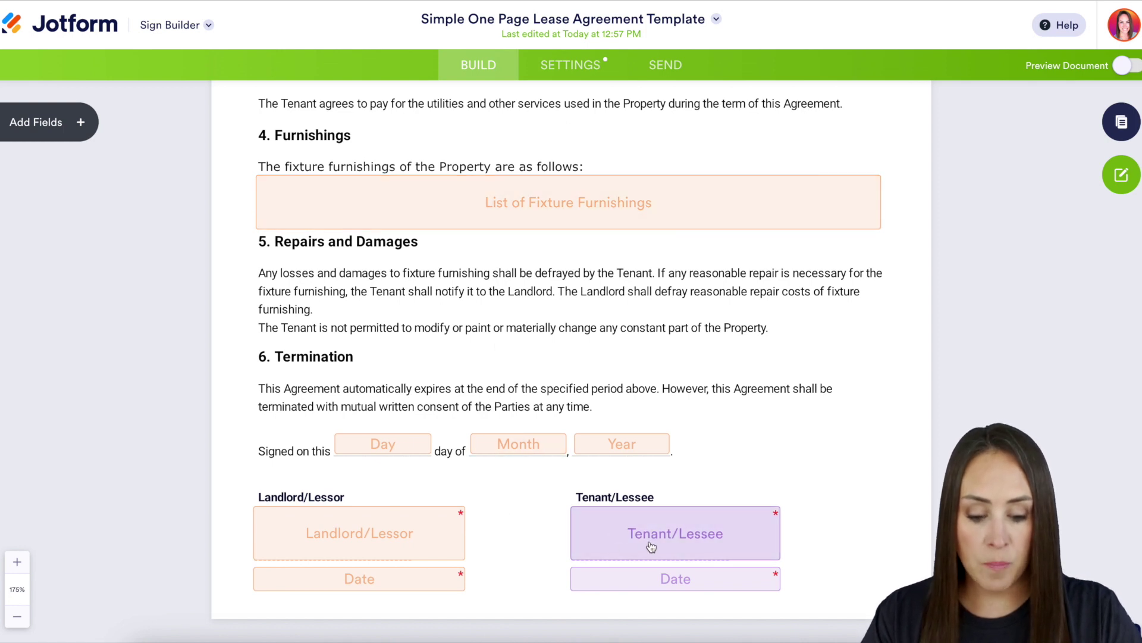
scroll(652, 546, "up", 9)
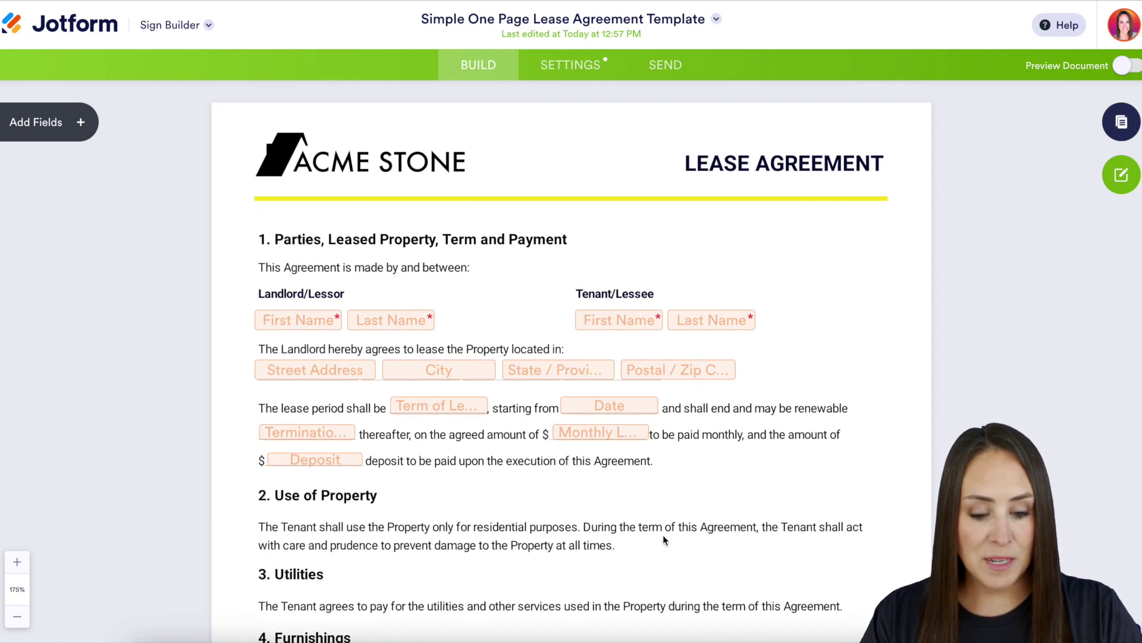
left_click(759, 321)
- Assign the tenant's First Name and Last Name fields to the Tenant/Lessee signer
left_click(698, 351)
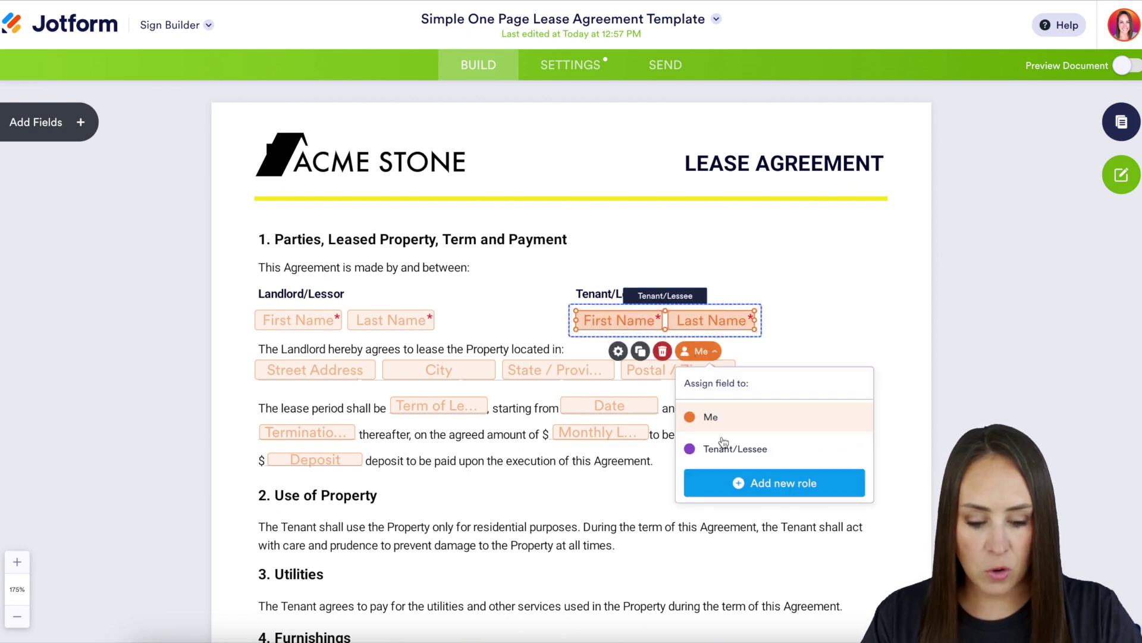
left_click(721, 462)
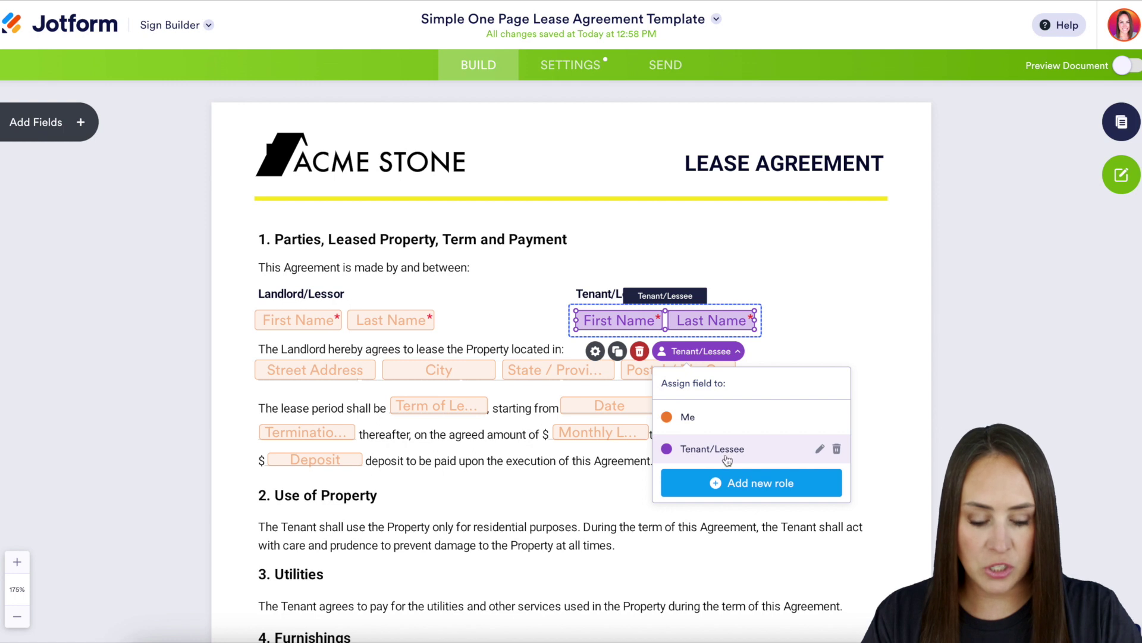
left_click(790, 356)
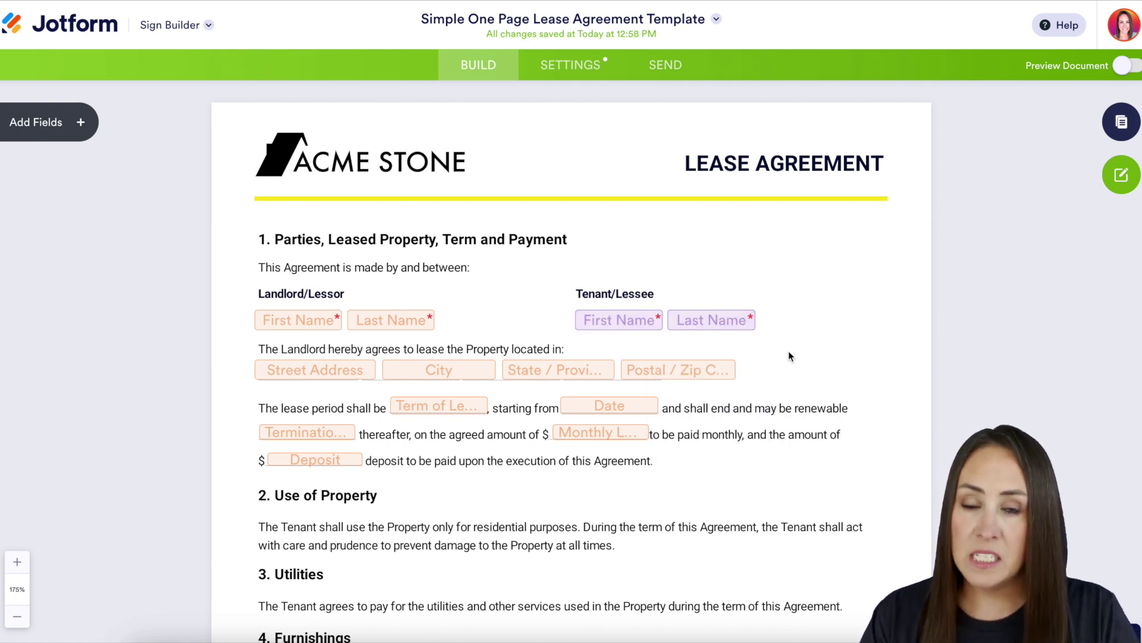
- Add and then delete an Email field on the page, and open the document's General Settings
left_click(84, 122)
left_click_drag(77, 180, 817, 291)
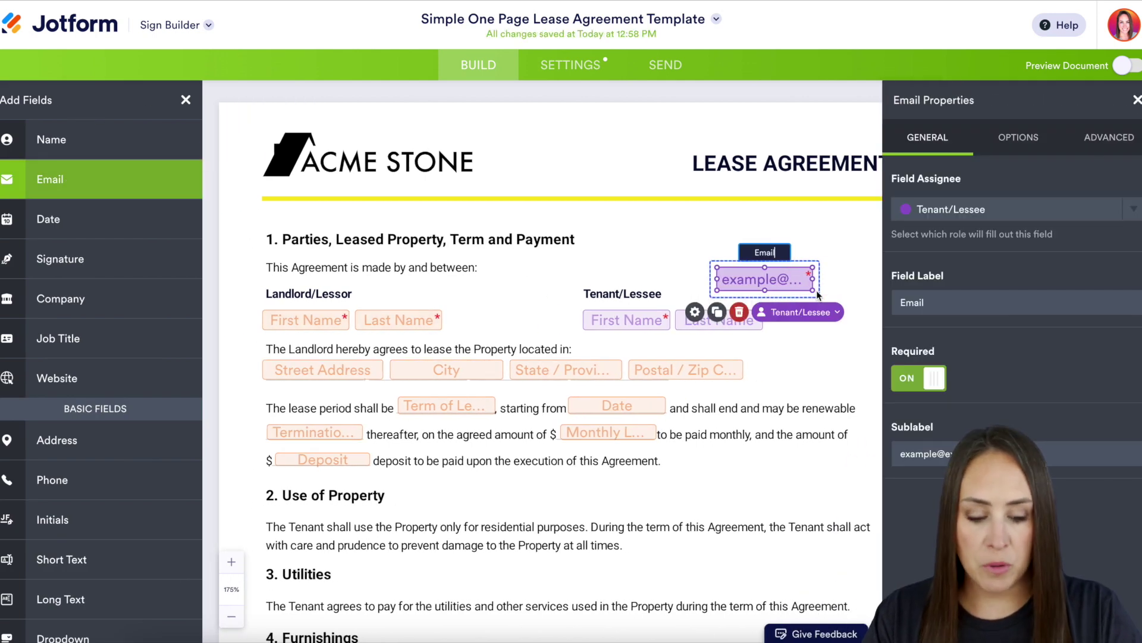
left_click(741, 313)
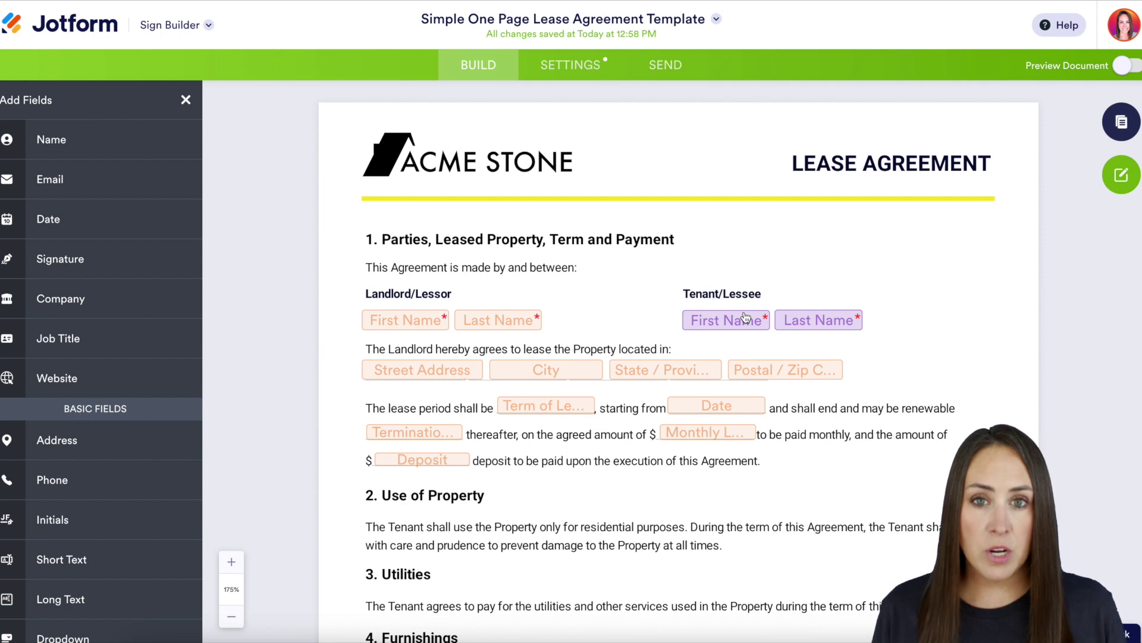
left_click(595, 65)
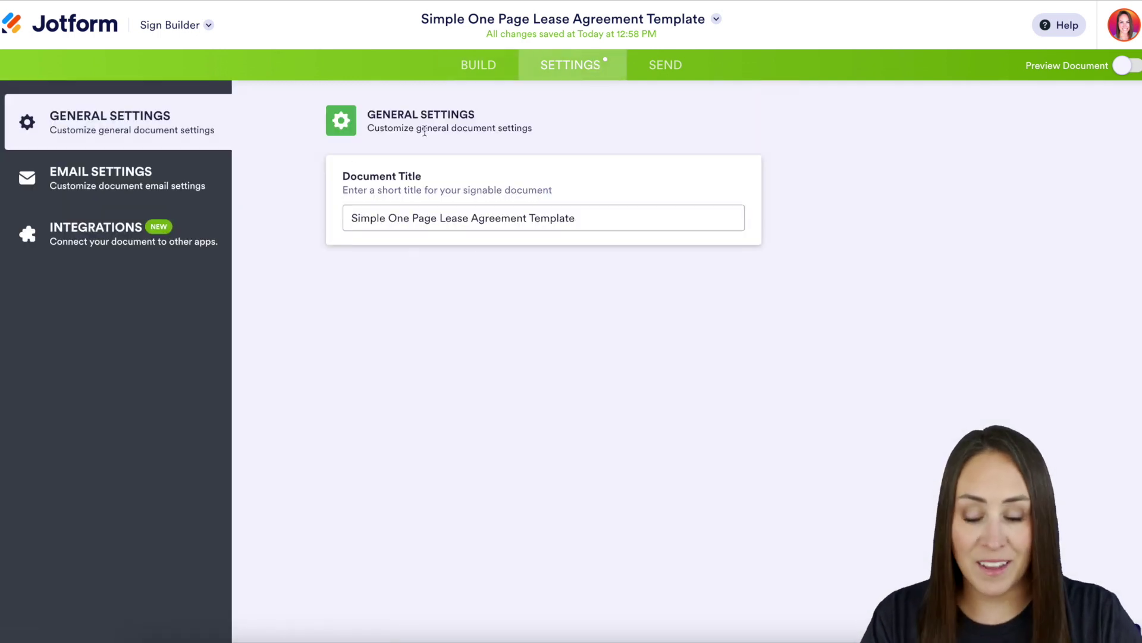
- Search integrations for 'eg', open Egnyte, and begin authenticating the Egnyte domain
left_click(159, 251)
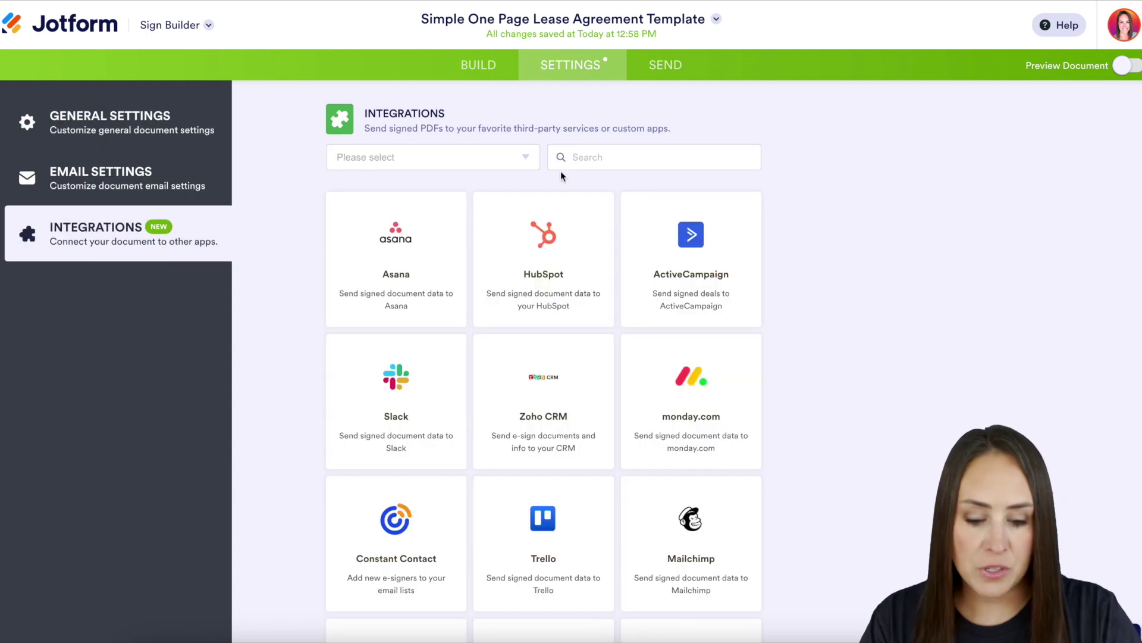
type("eg")
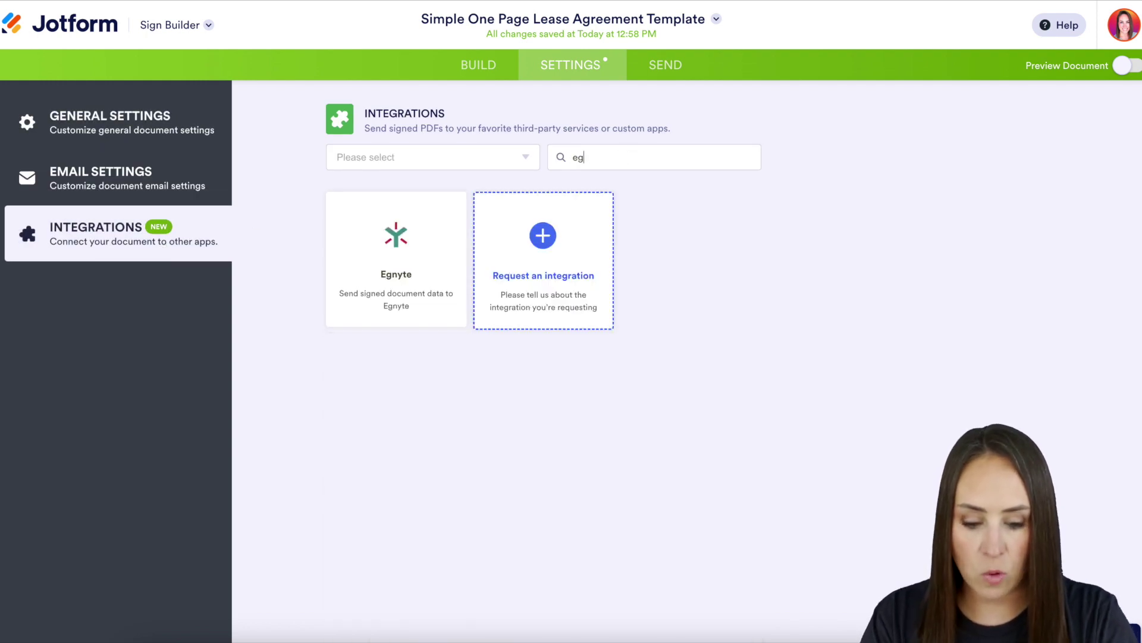
left_click(407, 269)
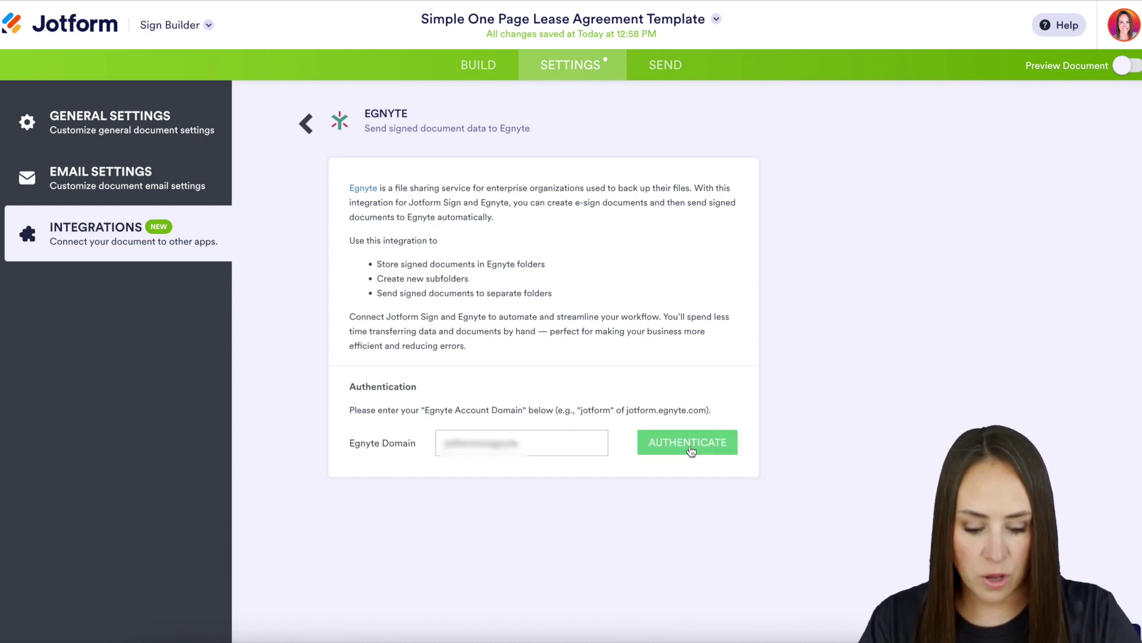
left_click(688, 442)
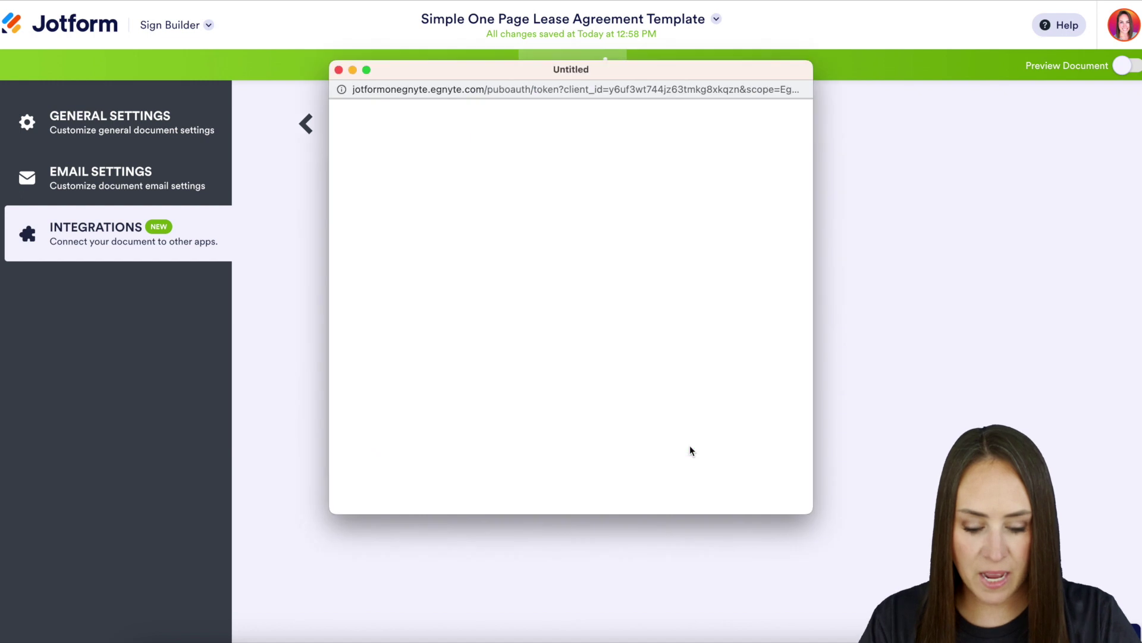
- Allow Jotform access to the Egnyte account and view the submission root path choices
left_click(615, 307)
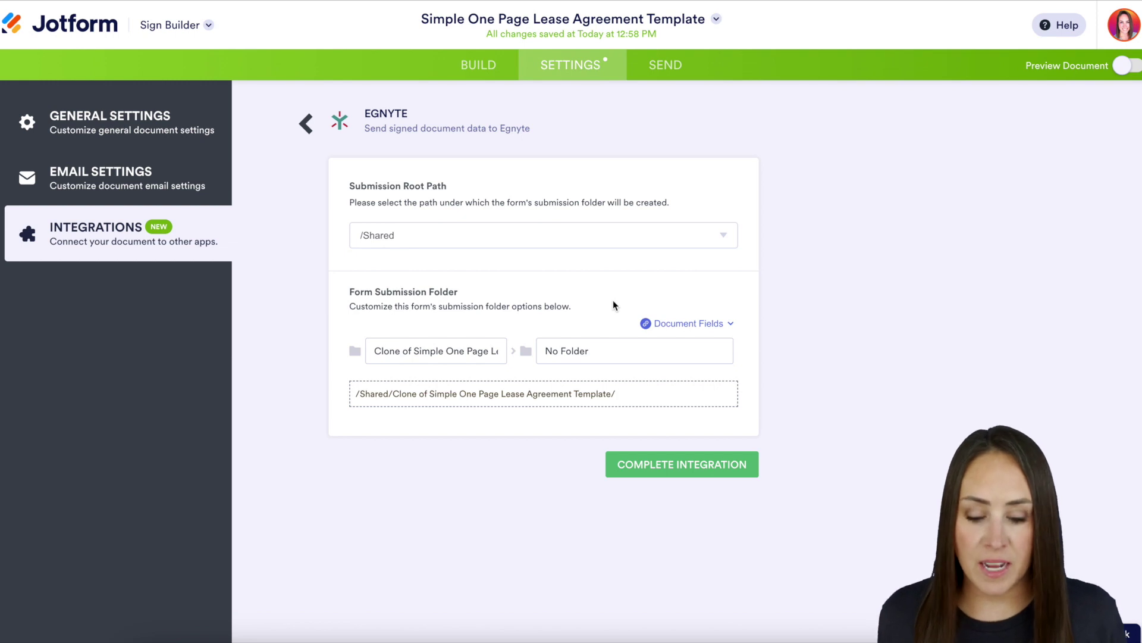
left_click(718, 238)
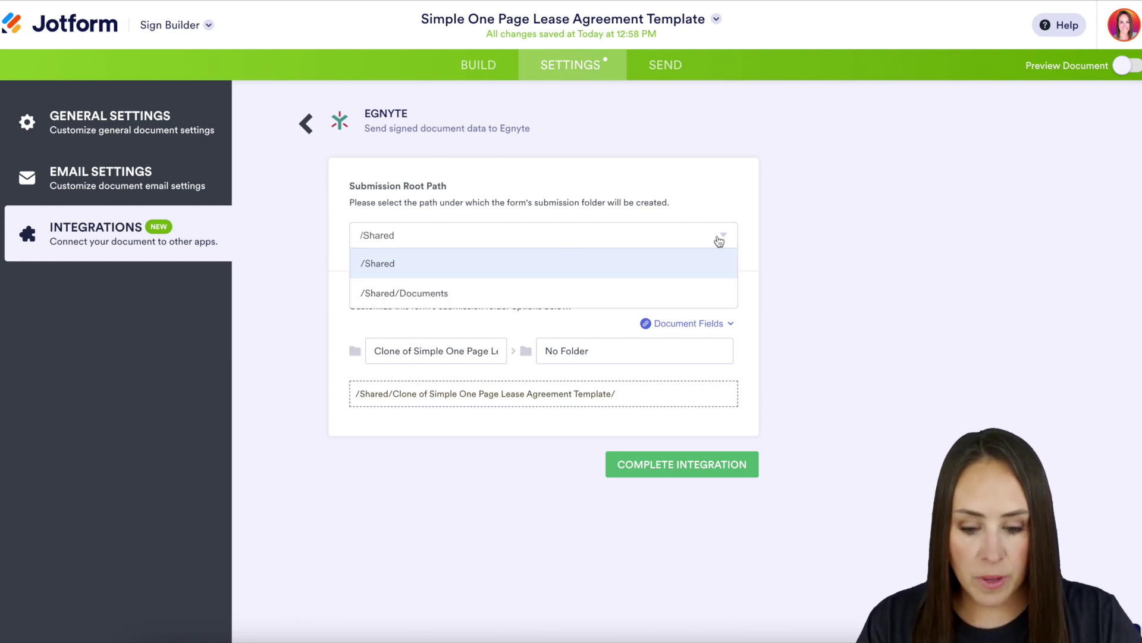
- Keep /Shared as the root path and name the subfolder after the Tenant/Lessee's name
left_click(526, 272)
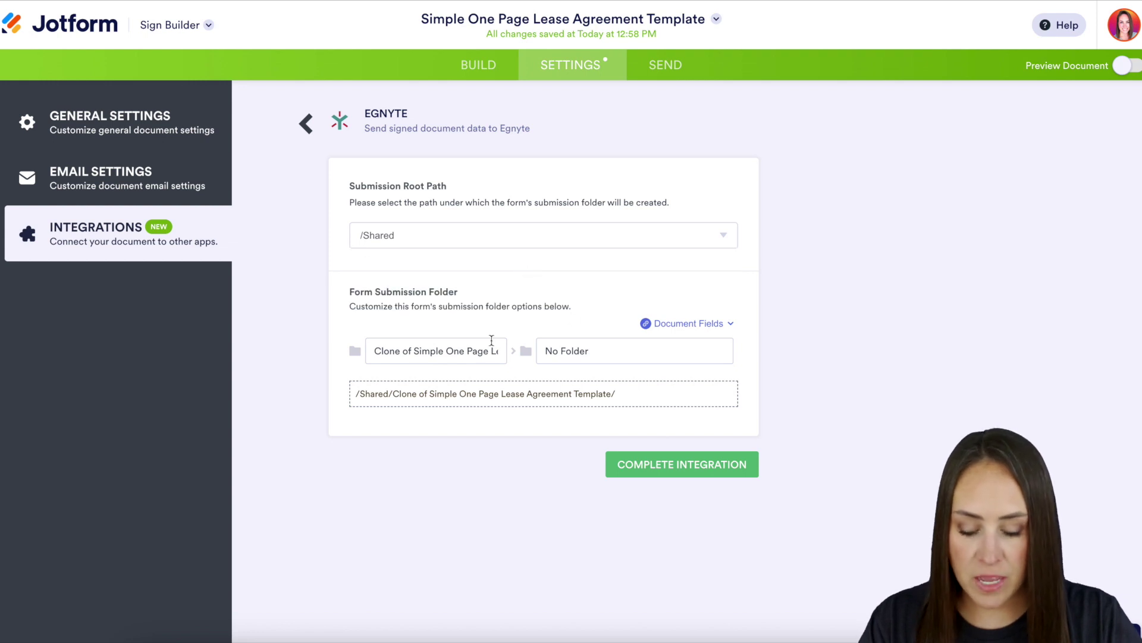
triple_click(600, 353)
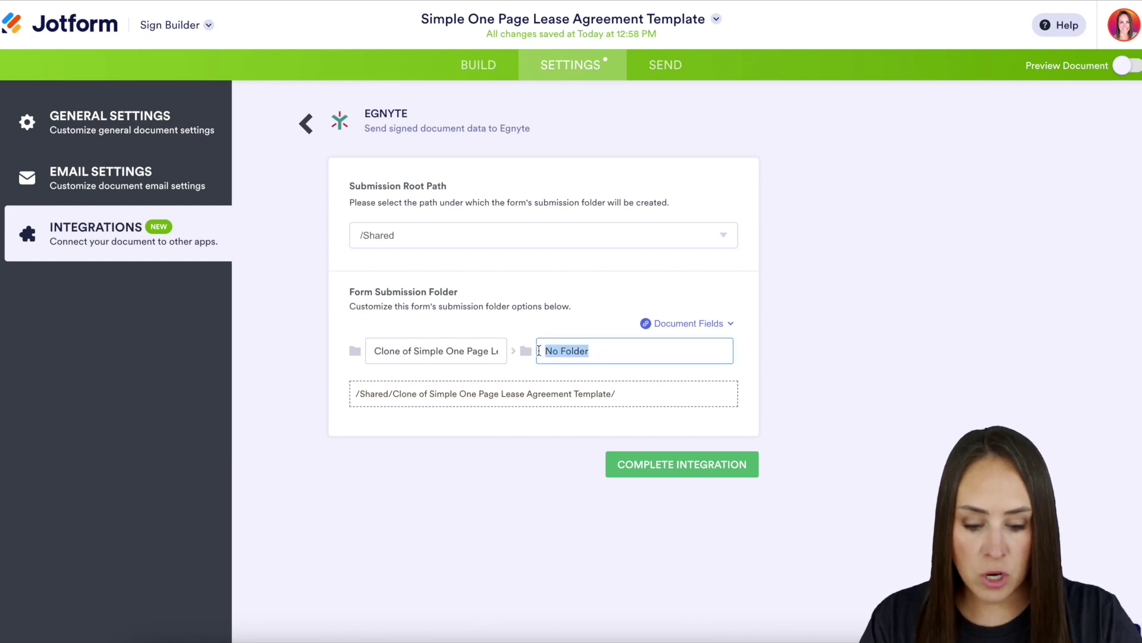
key("BackSpace")
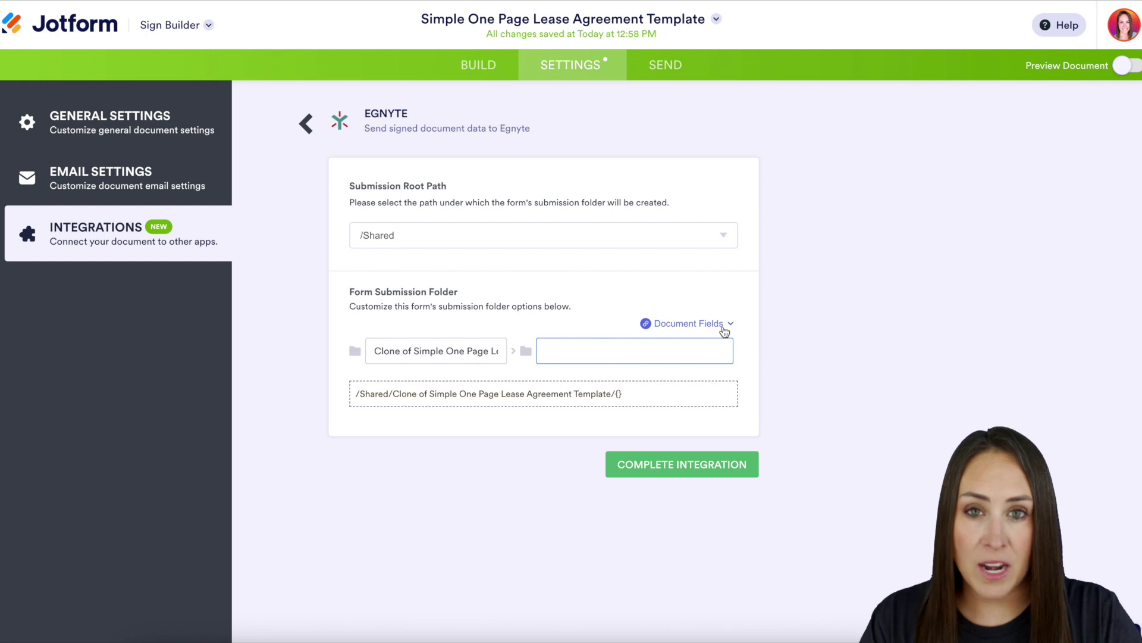
left_click(723, 328)
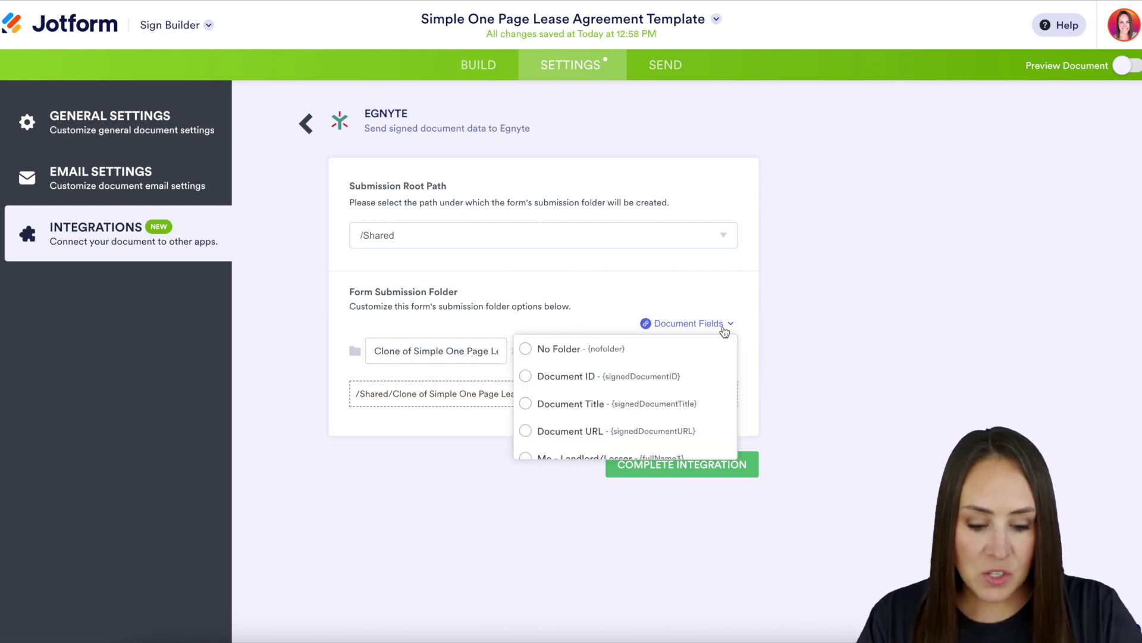
scroll(672, 393, "down", 3)
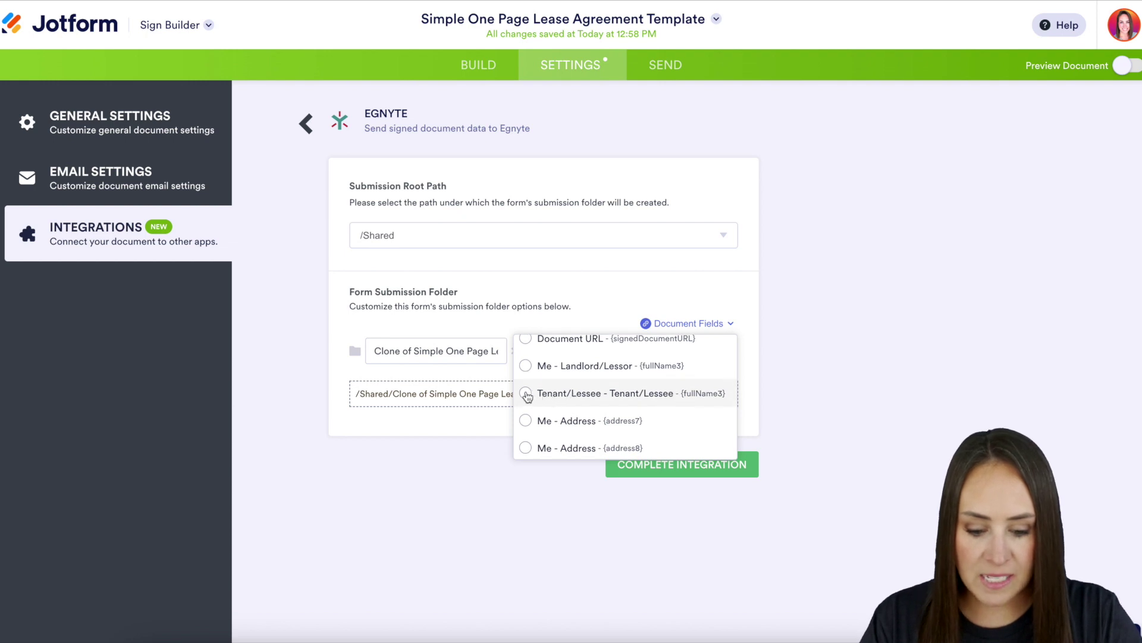
left_click(526, 394)
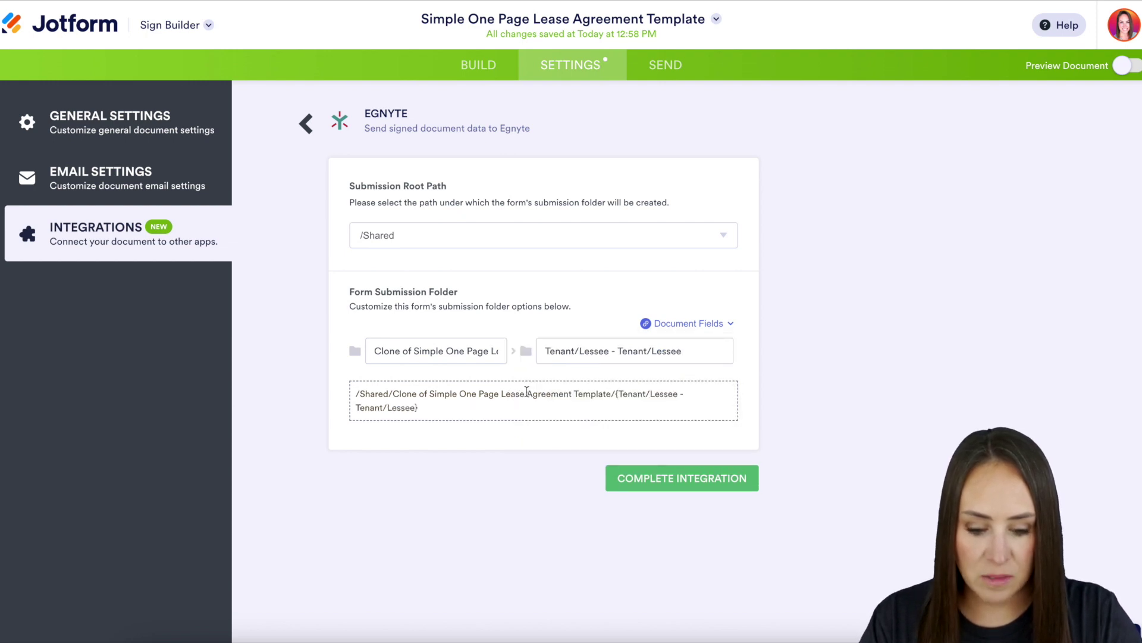
- Complete the Egnyte integration and close its confirmation
left_click(711, 476)
left_click(741, 393)
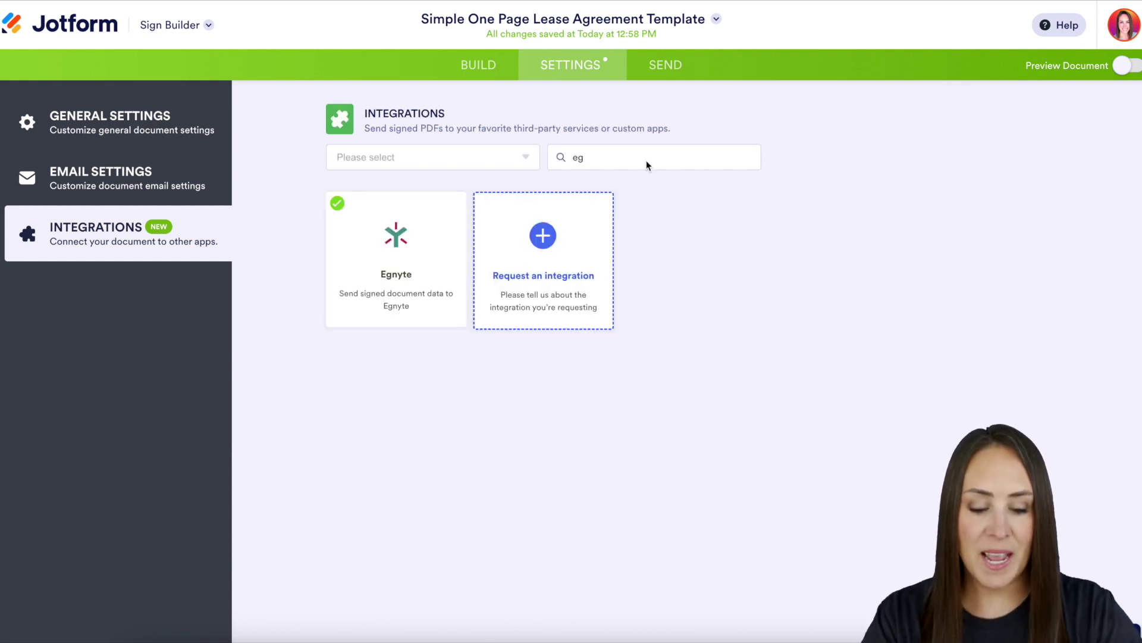
left_click(651, 71)
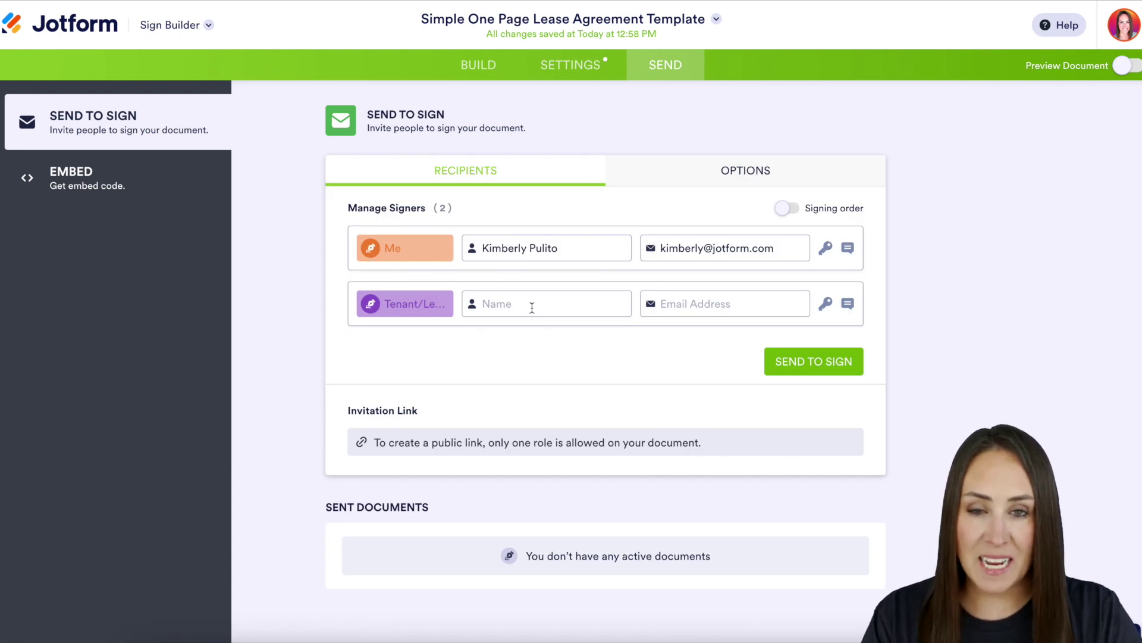
- Enter the tenant signer's full name and e-mail address
left_click(532, 308)
key("Tab")
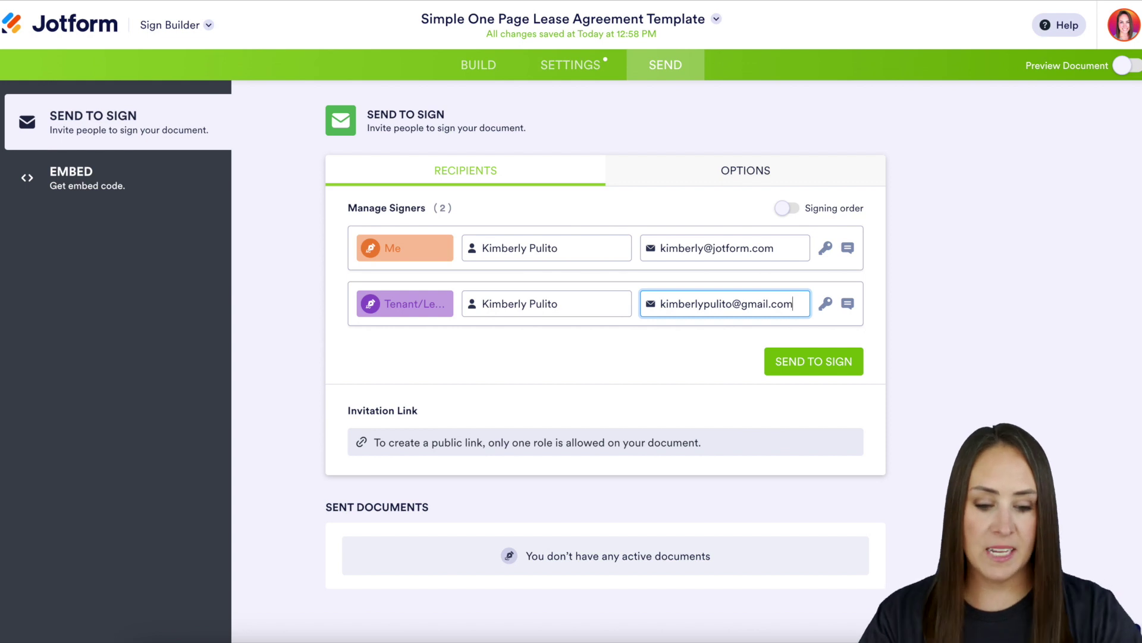
- Turn on signing order and send the lease to both signers
left_click(788, 208)
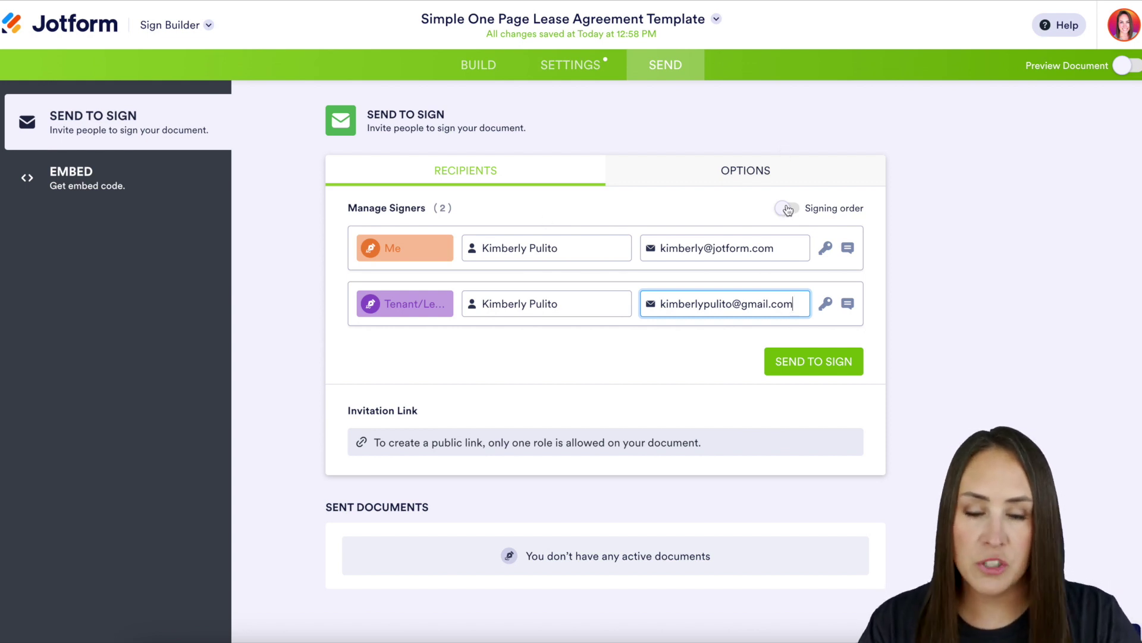
left_click_drag(360, 306, 347, 340)
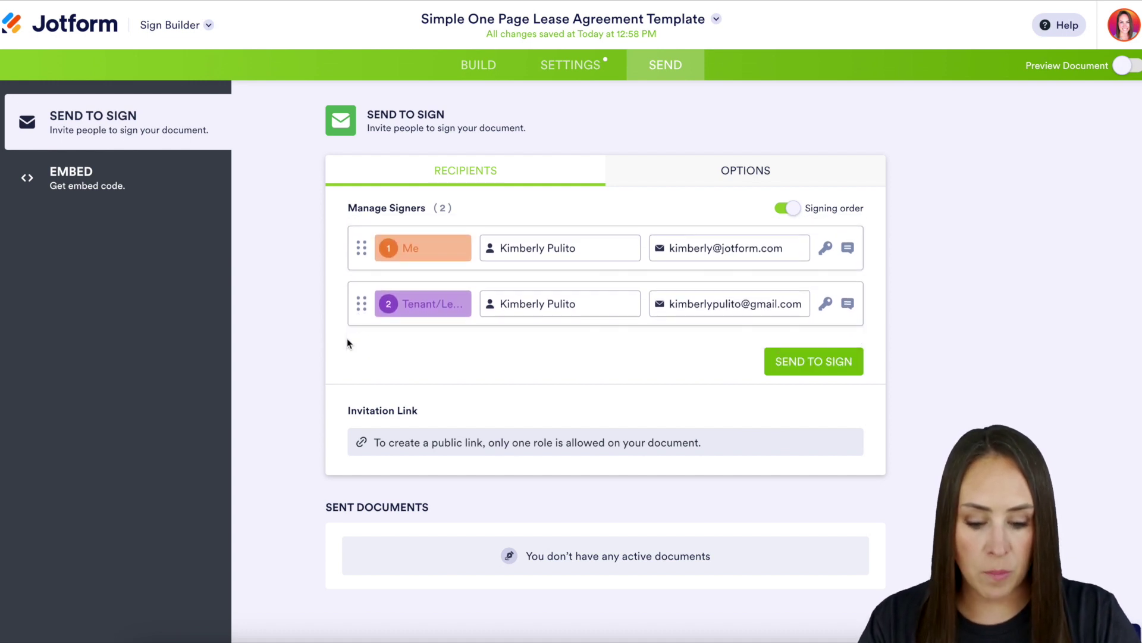
left_click(815, 366)
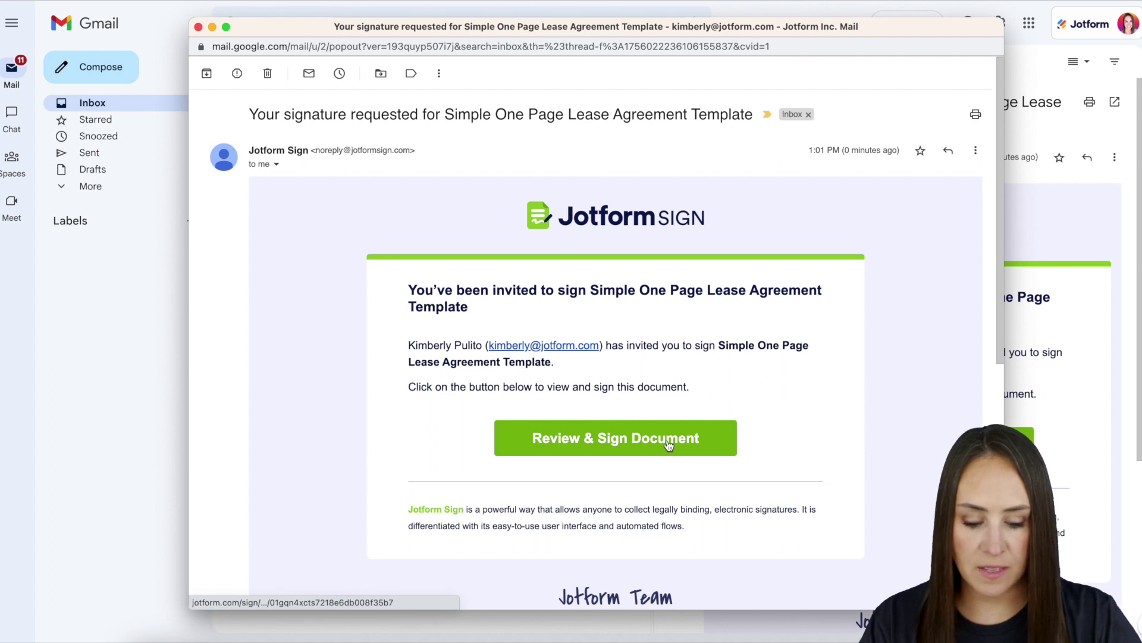
- Open the signing request from the email and place the landlord's typed signature
left_click(669, 445)
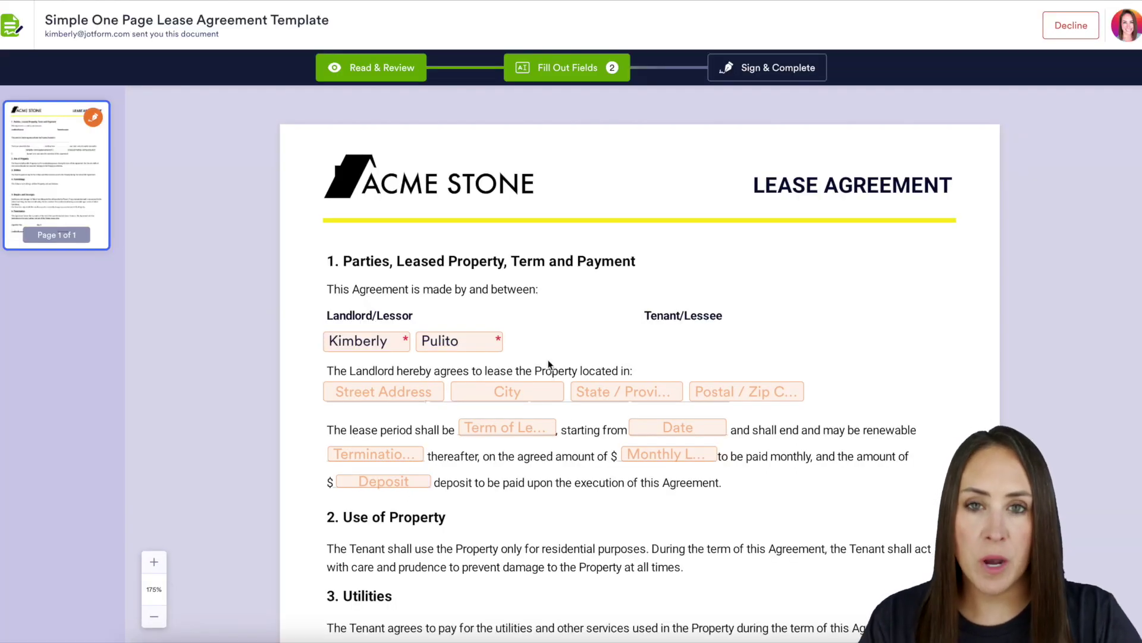
scroll(573, 411, "down", 7)
scroll(572, 414, "down", 2)
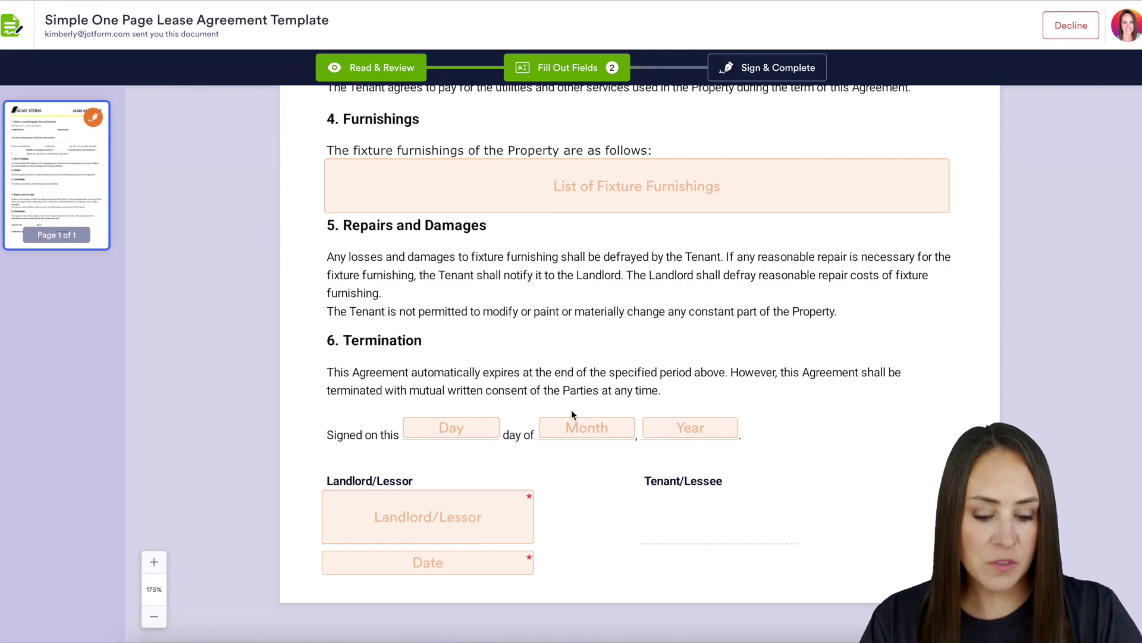
left_click(464, 505)
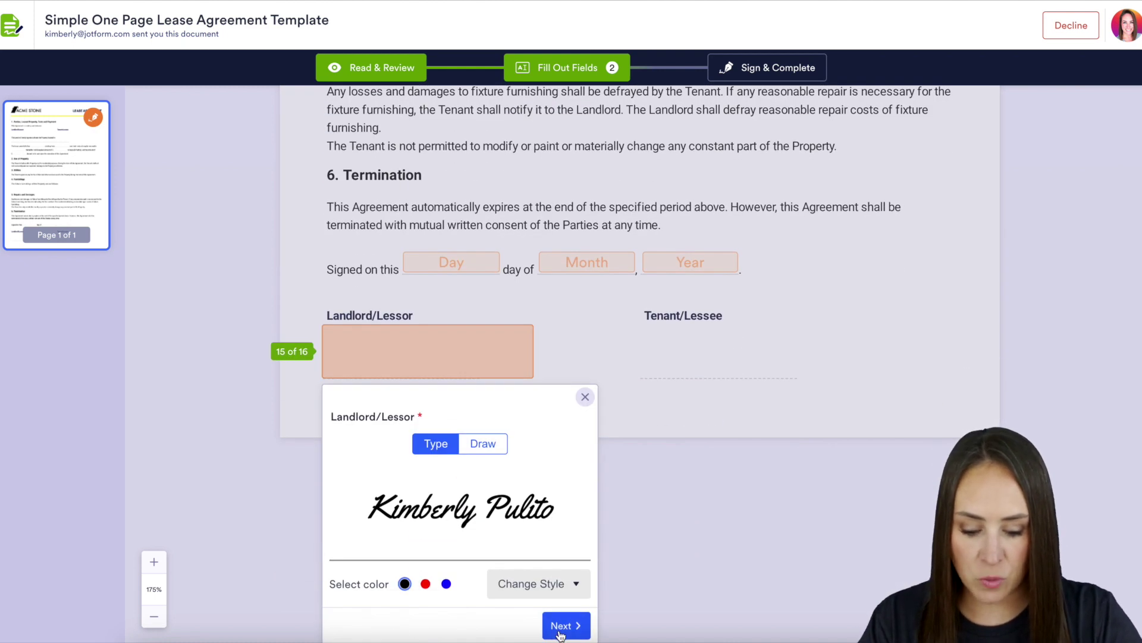
left_click(563, 631)
- Set the signing date to 01-25-2023, then Sign & Complete and accept to submit
left_click(577, 573)
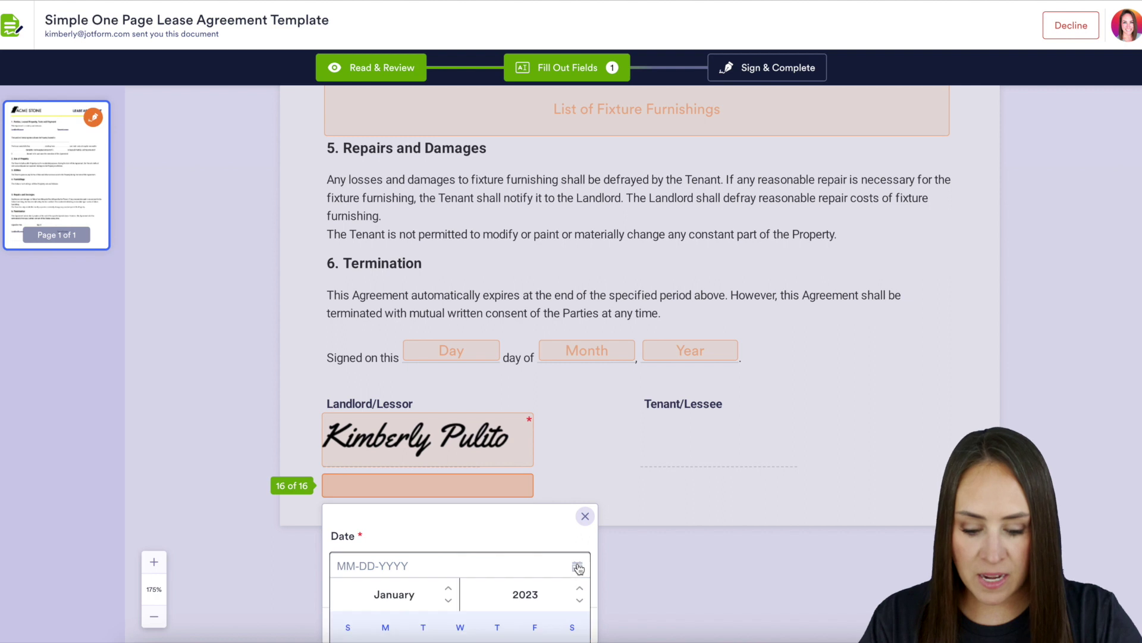
left_click(460, 605)
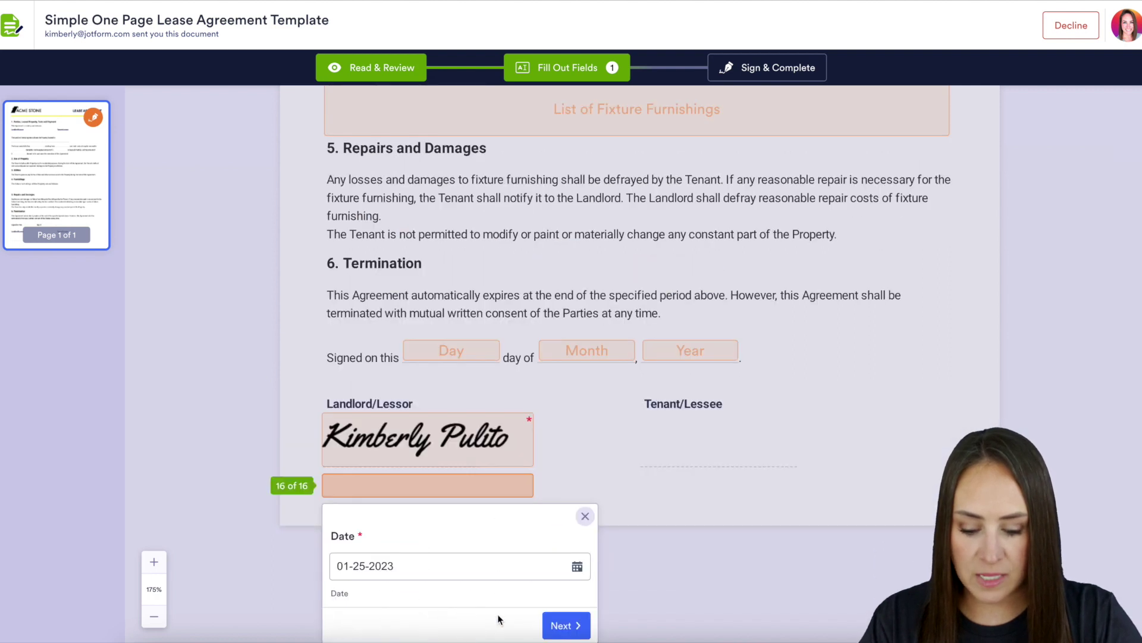
left_click(546, 633)
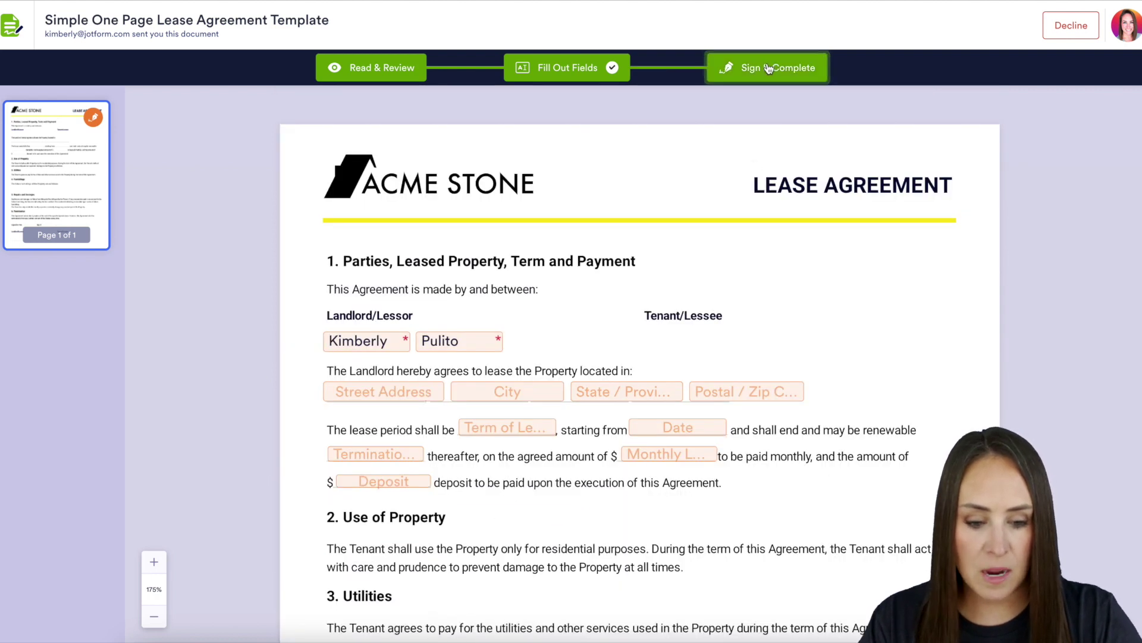
left_click(766, 66)
left_click(706, 430)
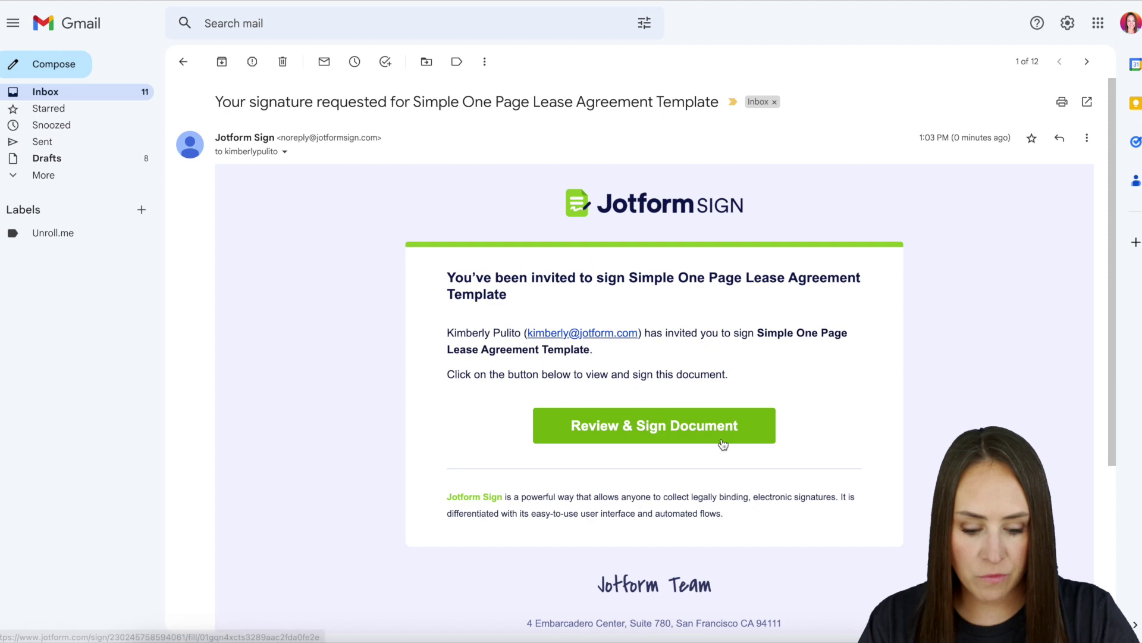
left_click(710, 431)
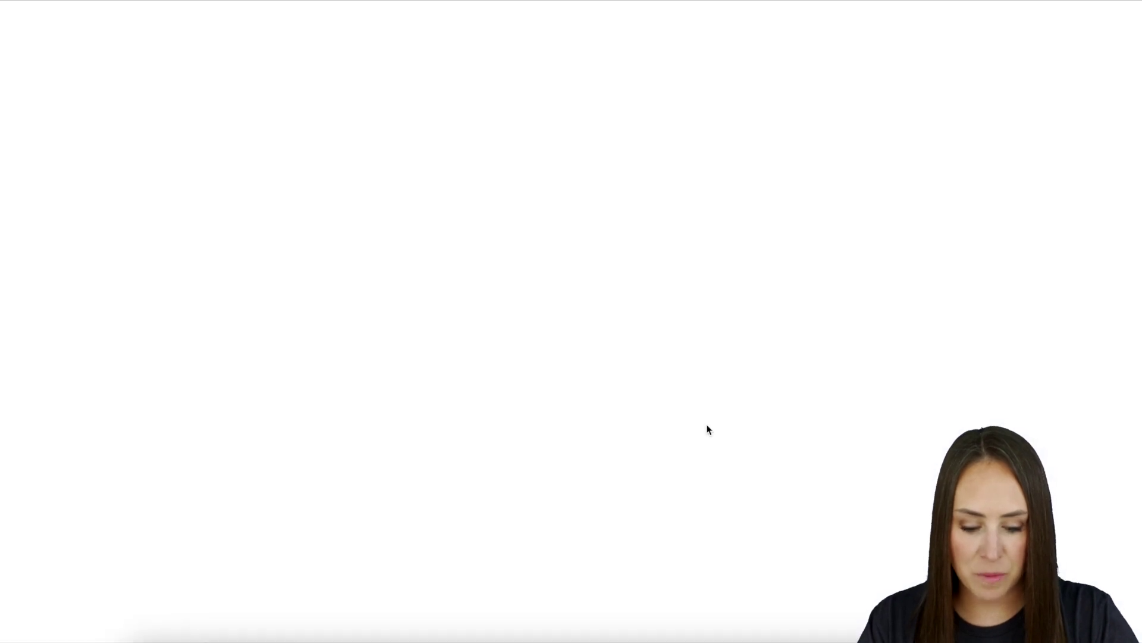
- Add the tenant's typed signature and the 01-25-2023 date, then complete and accept the signing
scroll(718, 454, "down", 10)
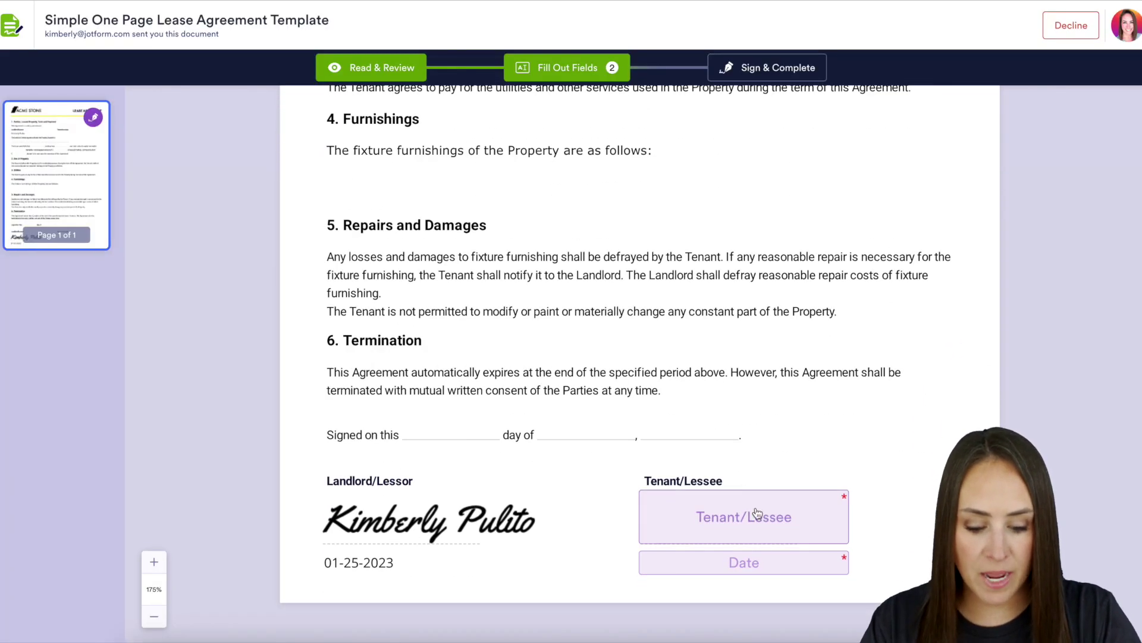
left_click(760, 515)
left_click(867, 624)
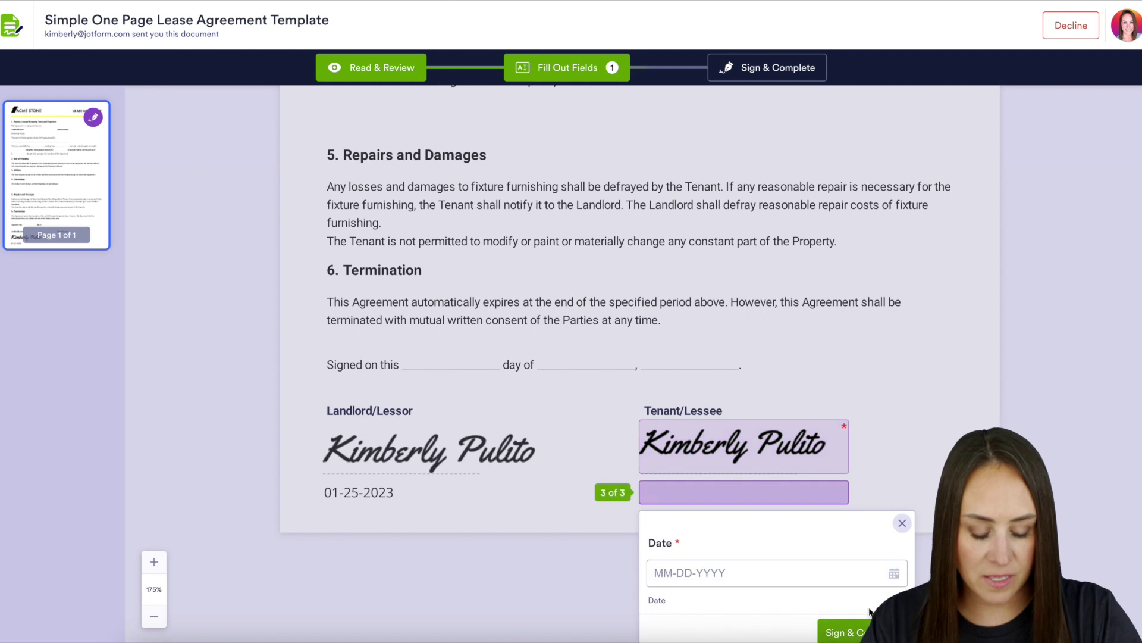
left_click(887, 572)
scroll(768, 607, "down", 3)
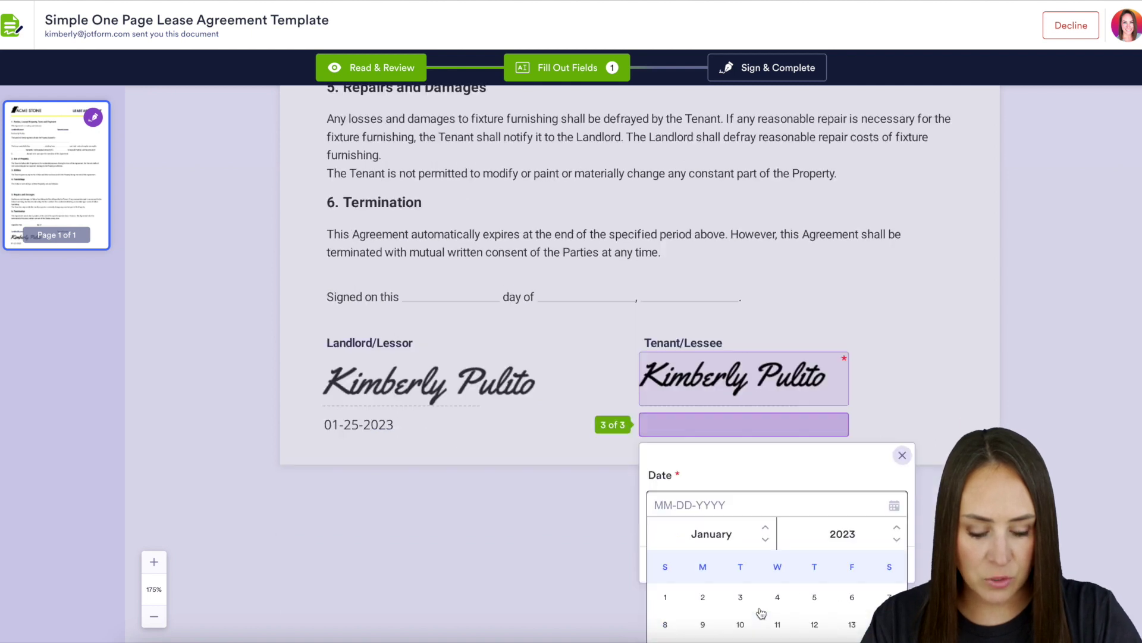
left_click(778, 604)
left_click(897, 521)
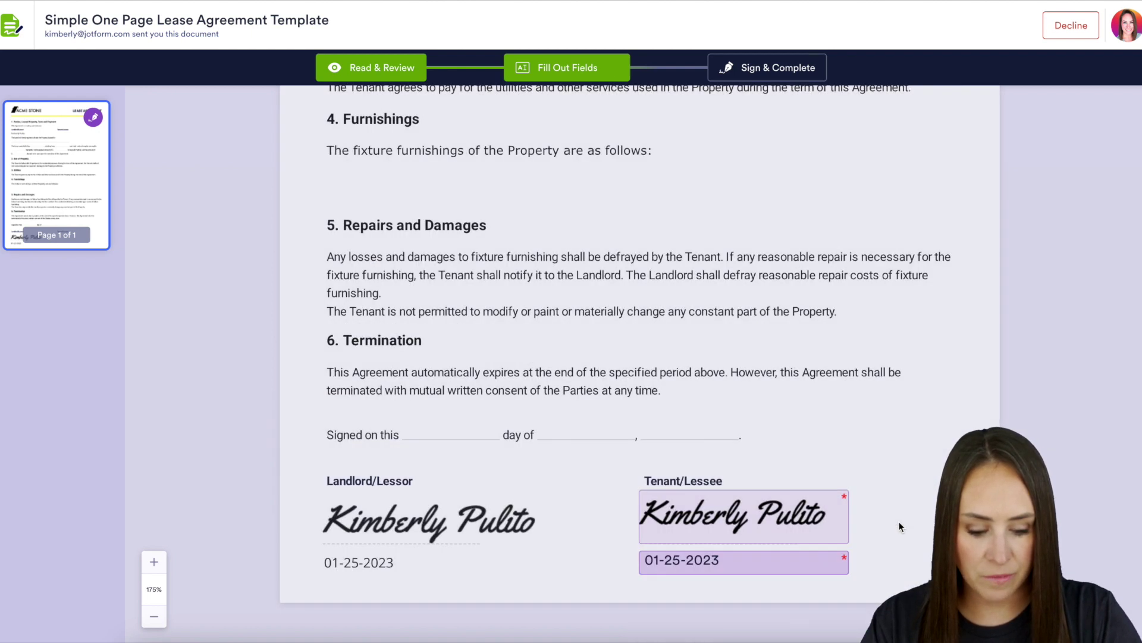
left_click(779, 69)
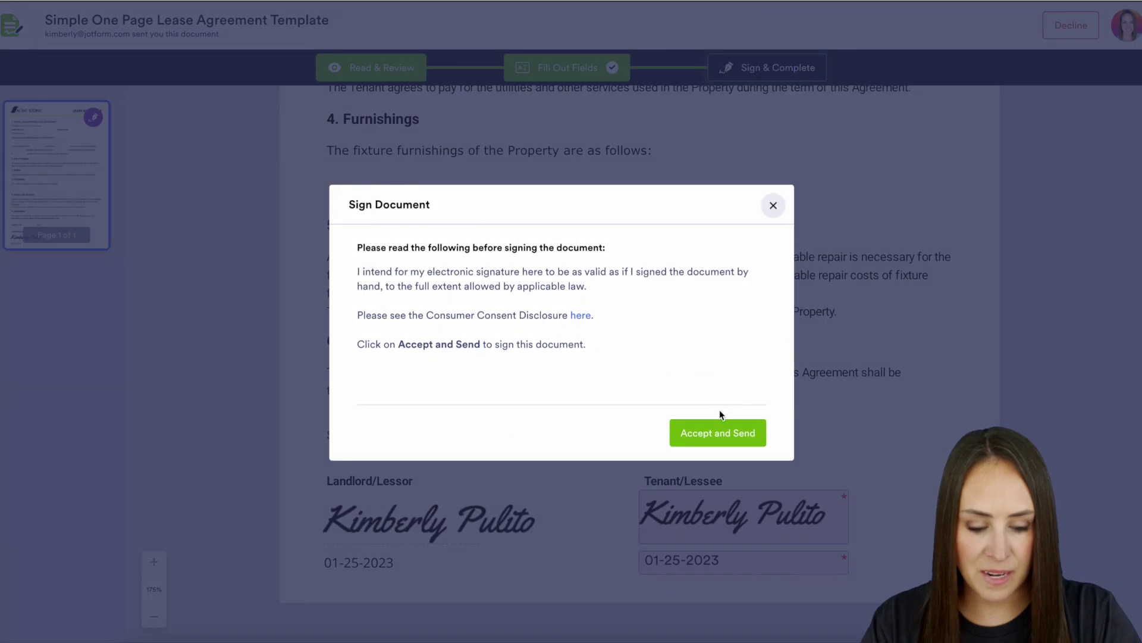
left_click(713, 435)
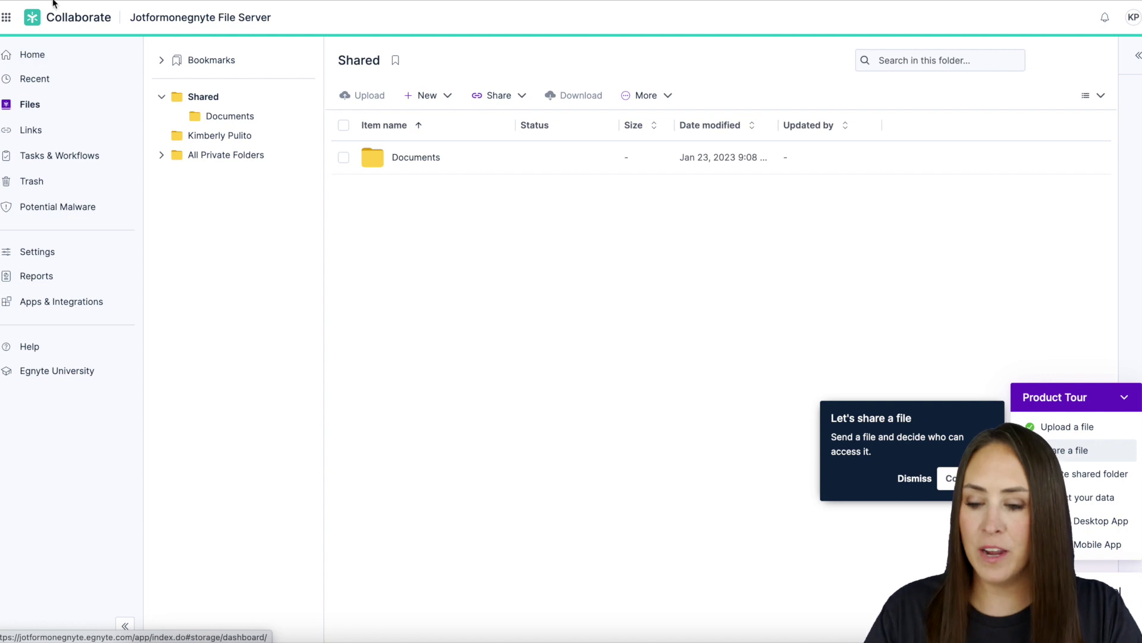
- Open 230245758594061.pdf from the tenant subfolder and review both signatures and the COMPLETED audit trail
left_click(107, 103)
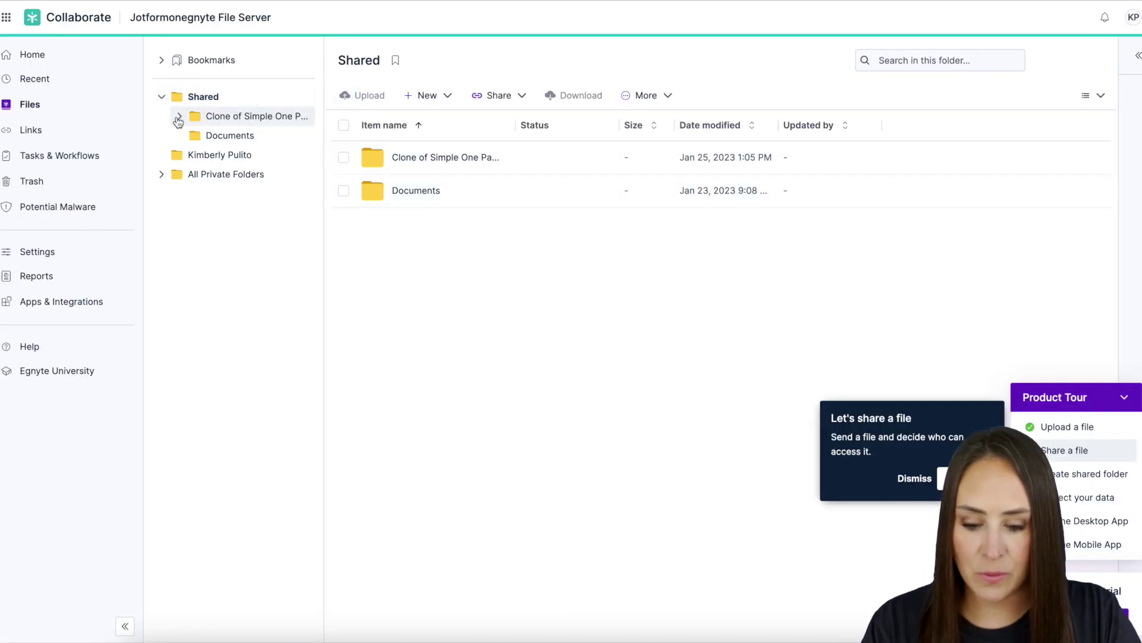
left_click(179, 116)
left_click(272, 143)
left_click(444, 158)
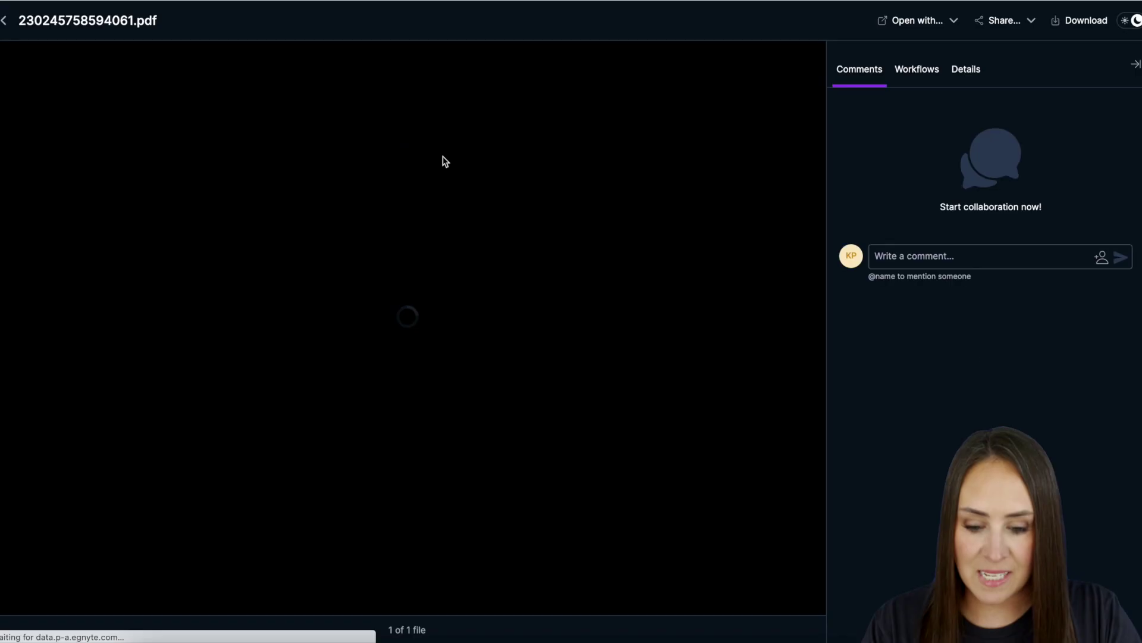
scroll(469, 328, "down", 3)
scroll(469, 333, "down", 3)
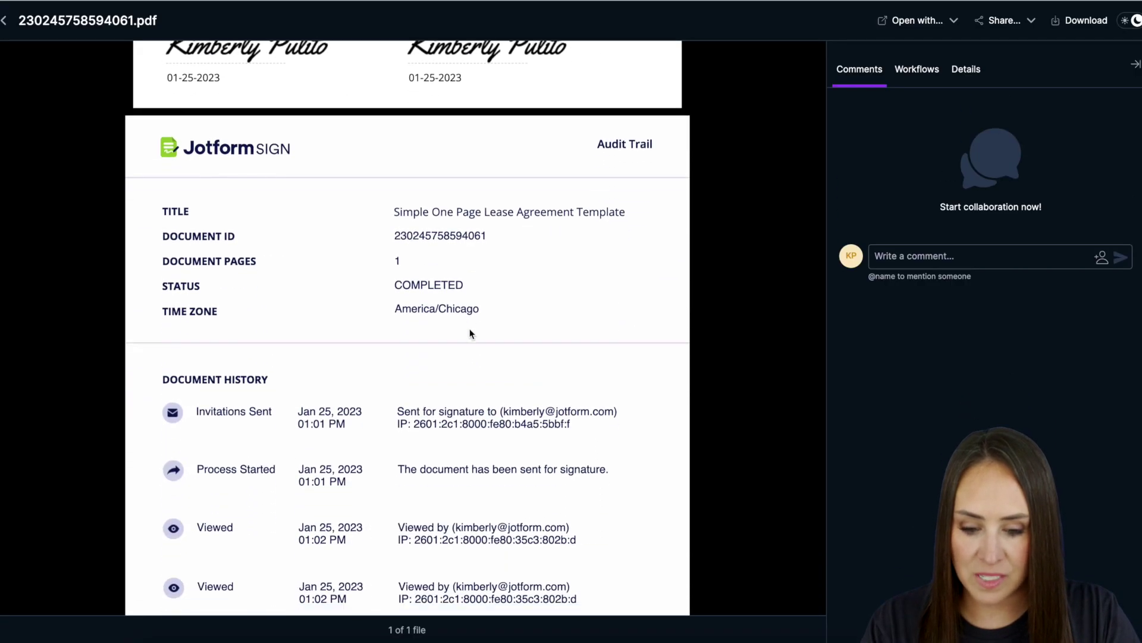
scroll(469, 328, "down", 2)
scroll(469, 331, "up", 7)
scroll(469, 331, "up", 8)
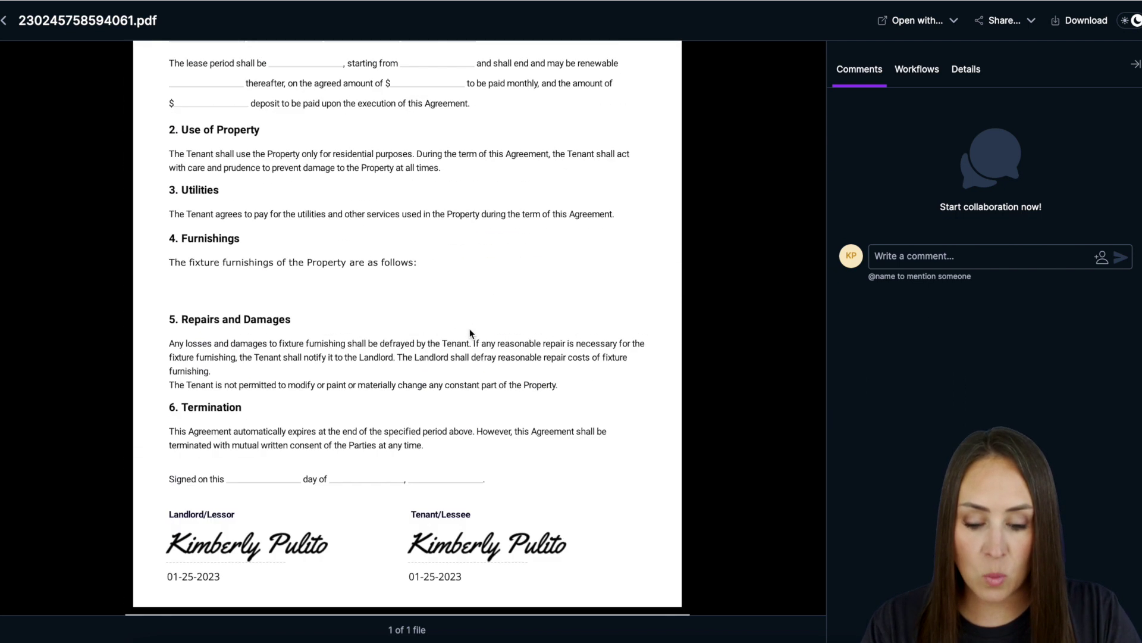